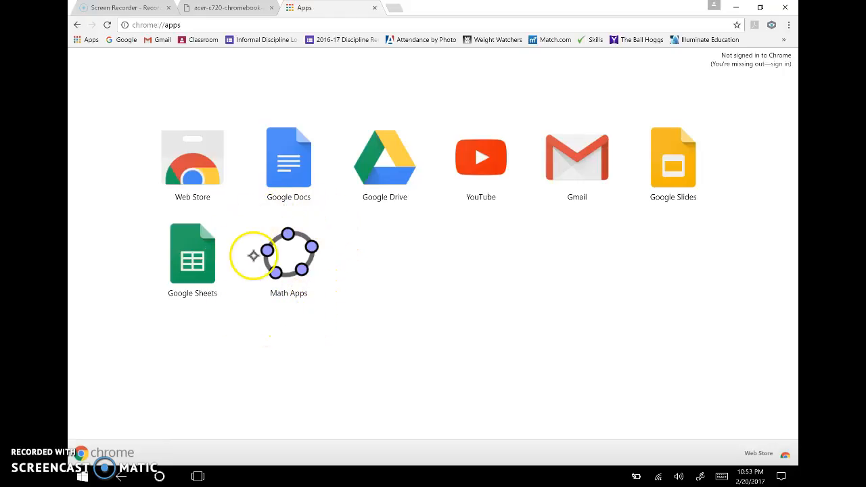
- Open GeoGebra Math Apps from the browser's apps page and hide the on-screen math keyboard
left_click(232, 12)
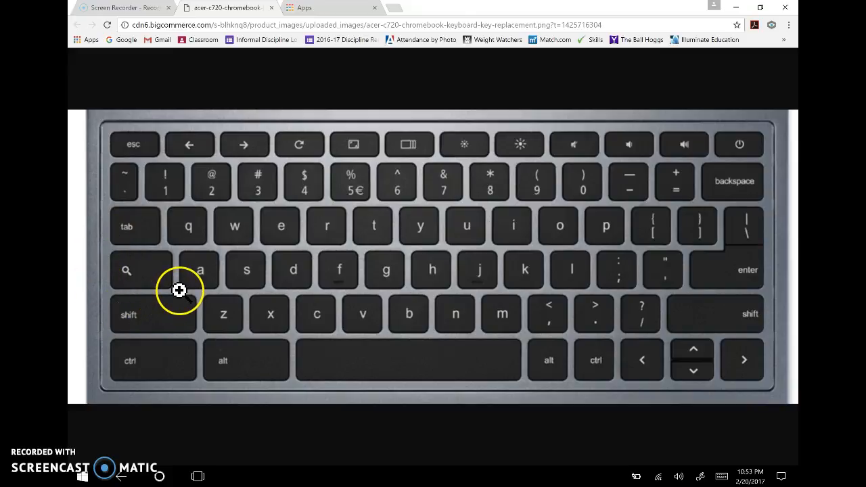
left_click(330, 8)
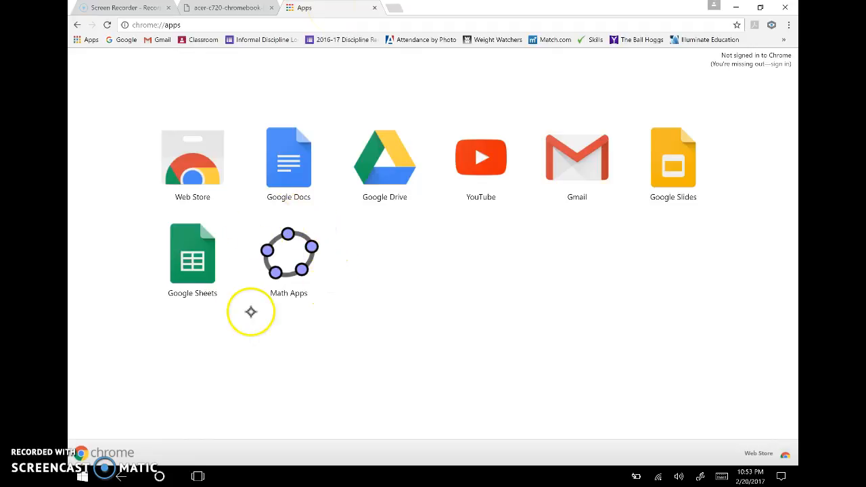
left_click(289, 256)
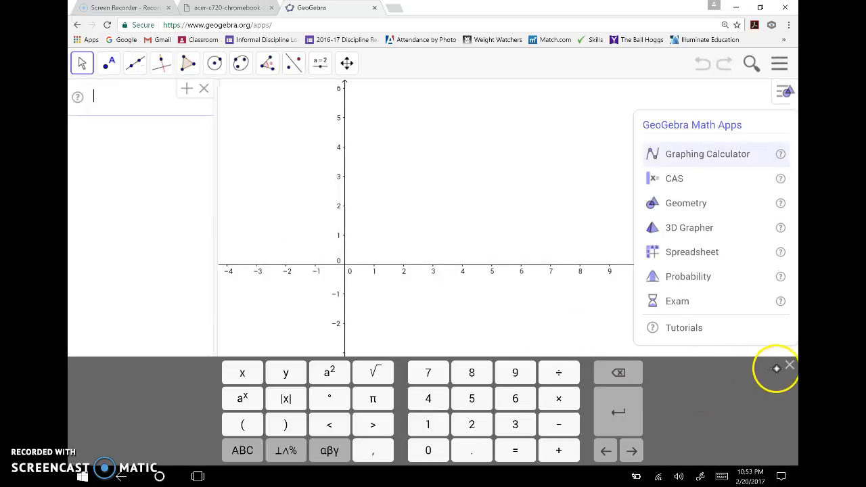
left_click(789, 366)
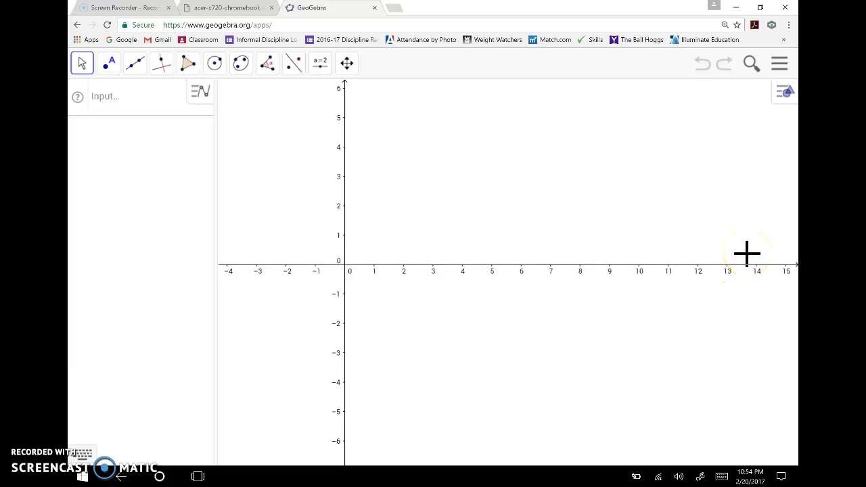
- Display the grid of major gridlines in the graphics view
left_click(786, 92)
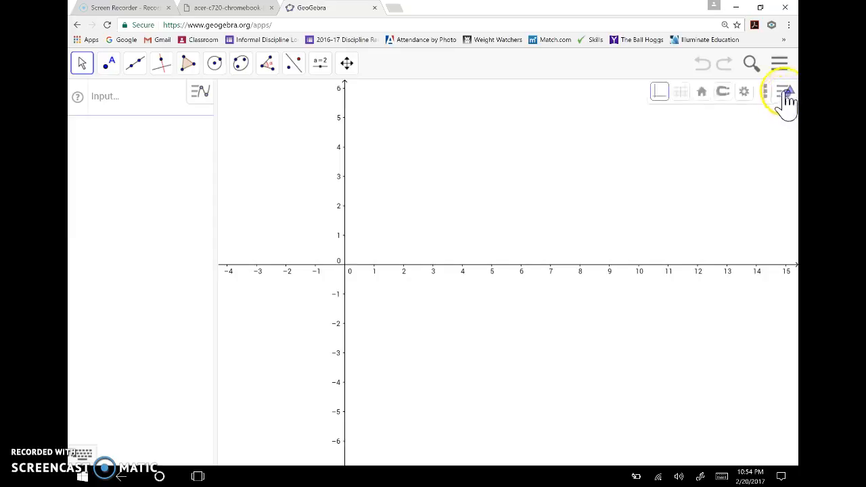
left_click(682, 95)
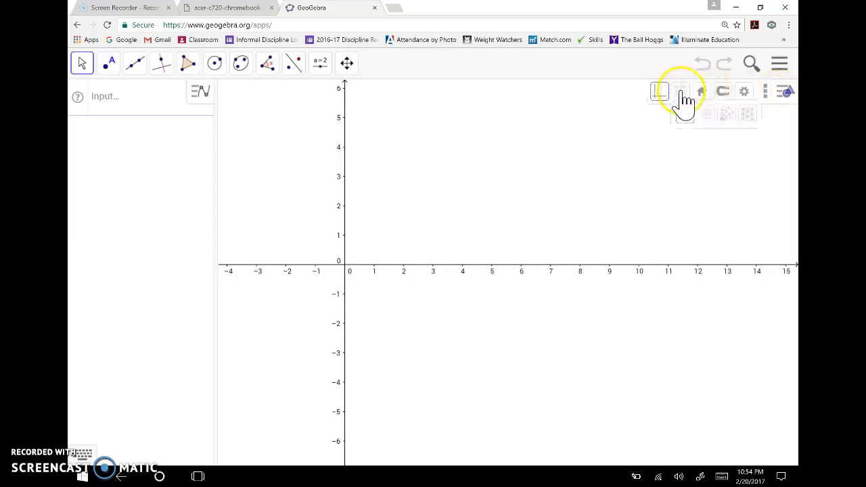
left_click(704, 119)
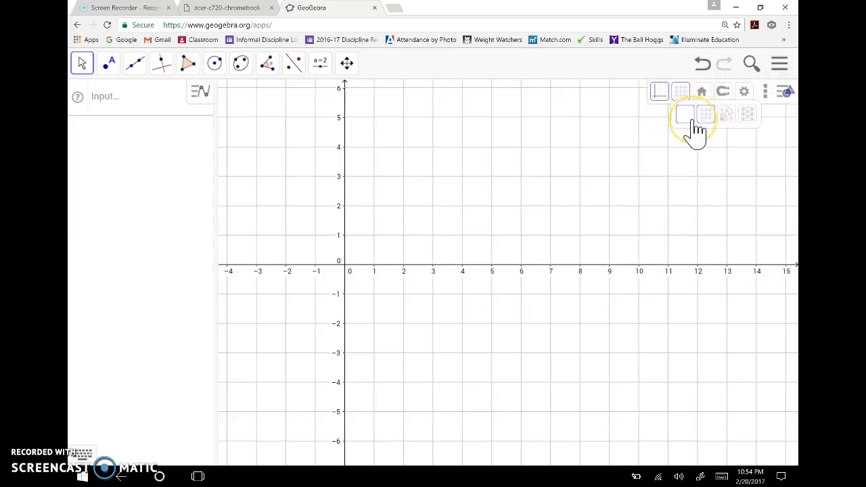
- Draw a rectangle with the Polygon tool through vertices A (2, 1), B (2, 6), C (5, 6) and D (5, 1)
left_click_drag(508, 195, 461, 324)
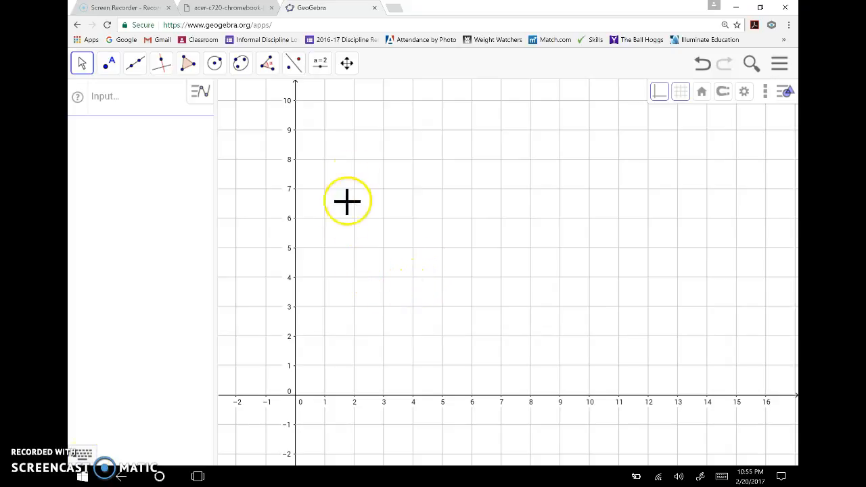
left_click(189, 70)
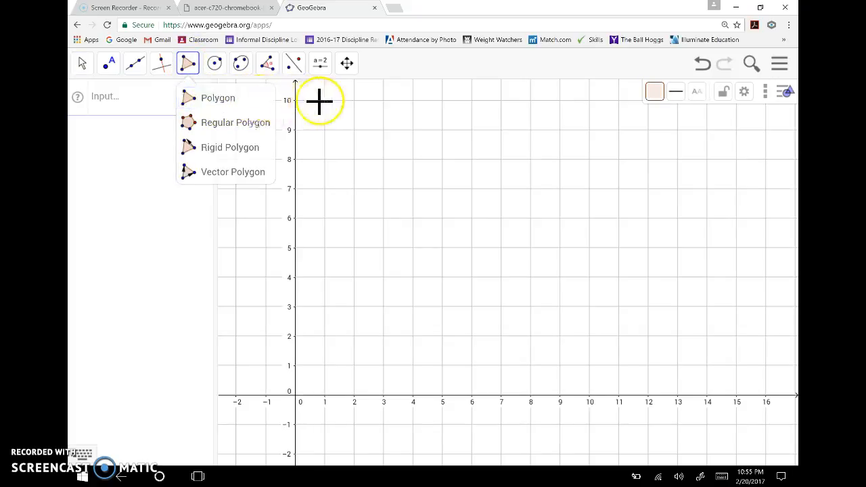
left_click(258, 101)
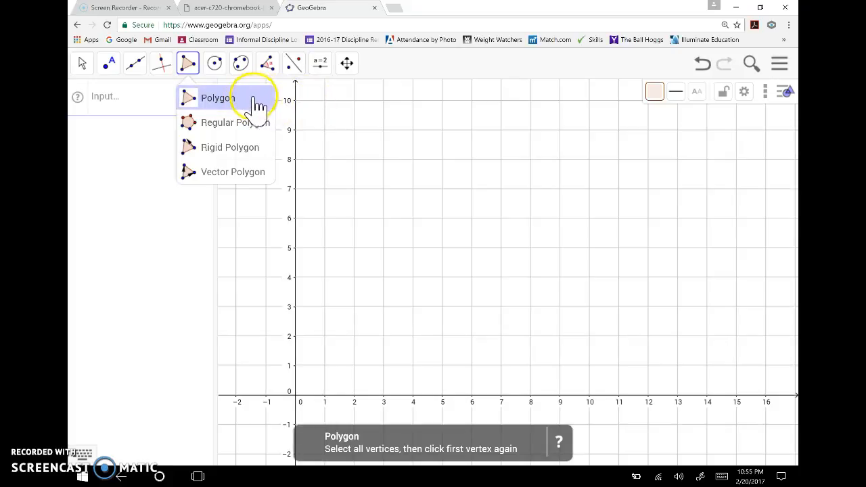
left_click(247, 101)
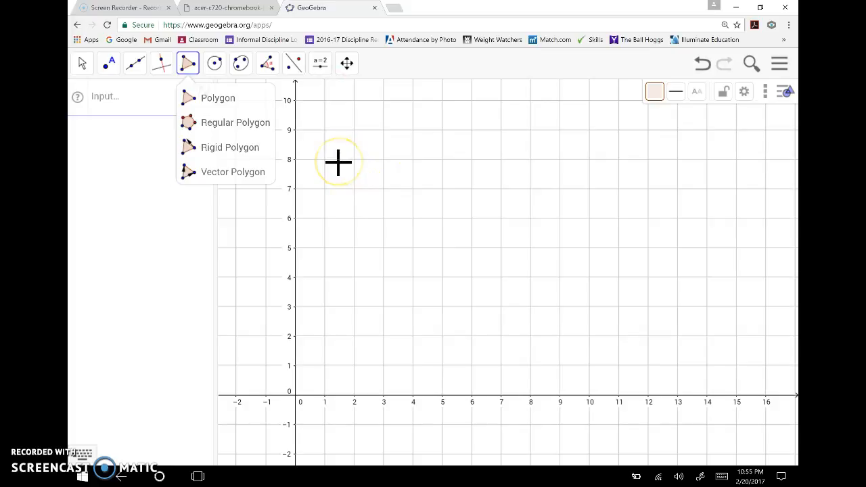
left_click(229, 101)
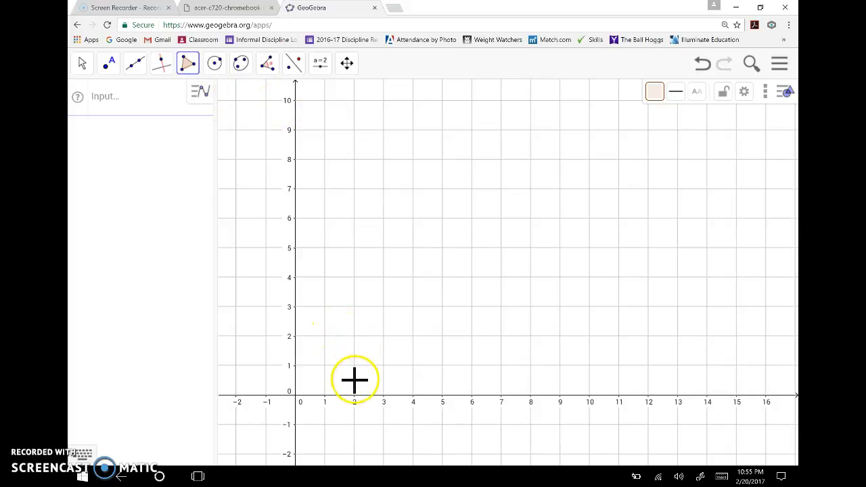
left_click(214, 62)
left_click(192, 71)
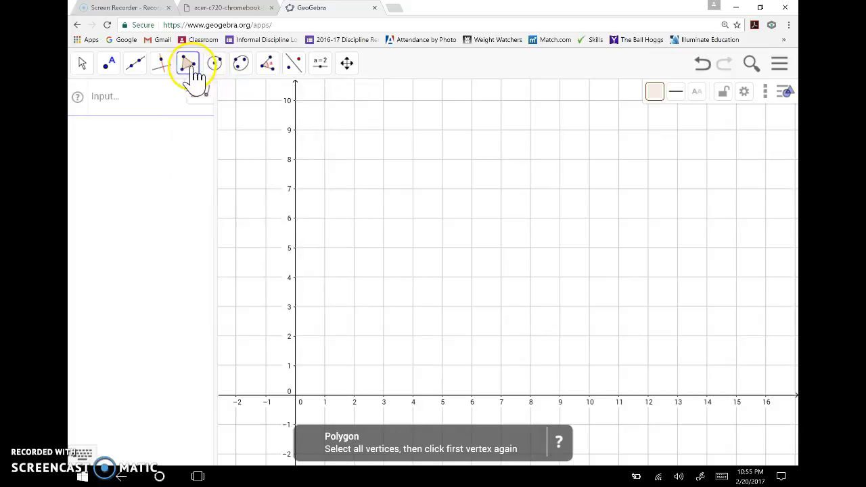
left_click(192, 71)
left_click(209, 100)
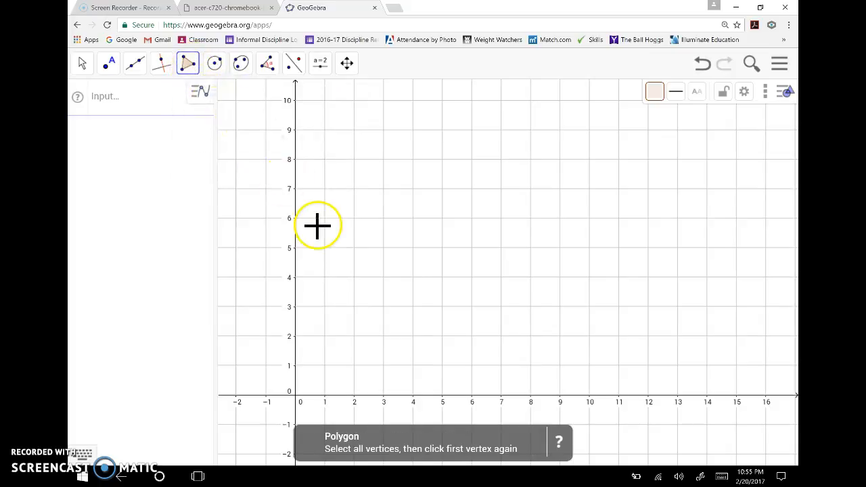
left_click(354, 365)
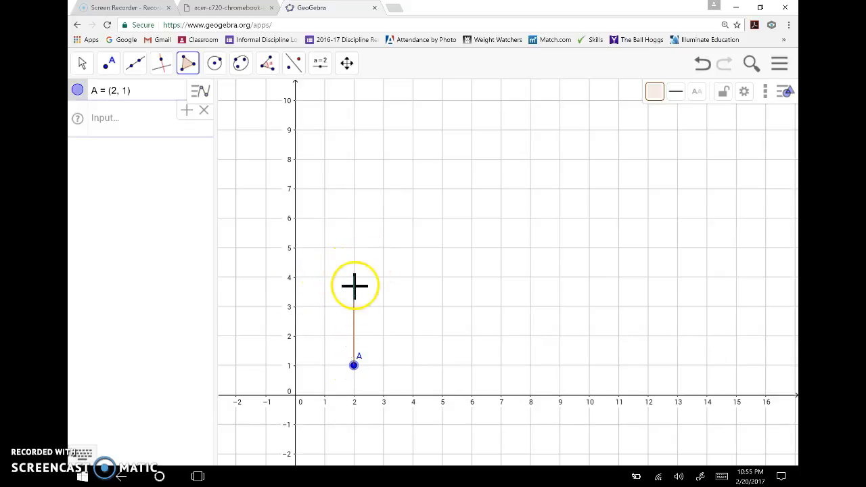
left_click(353, 217)
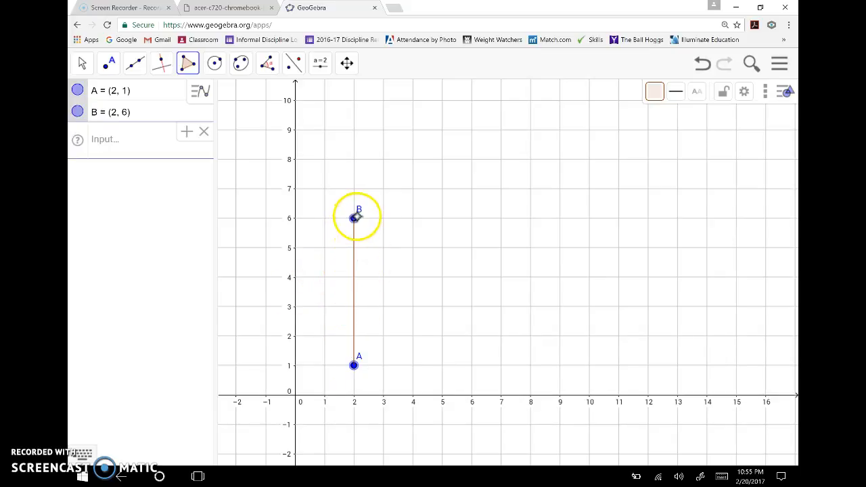
left_click(441, 218)
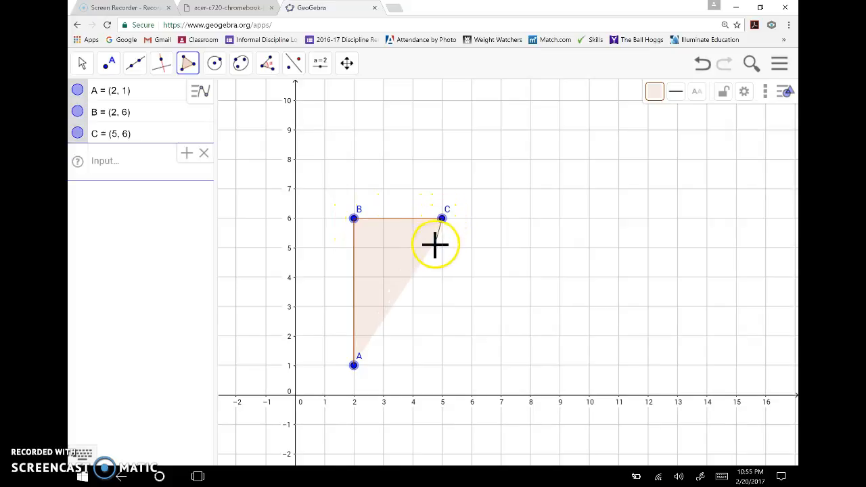
left_click(441, 365)
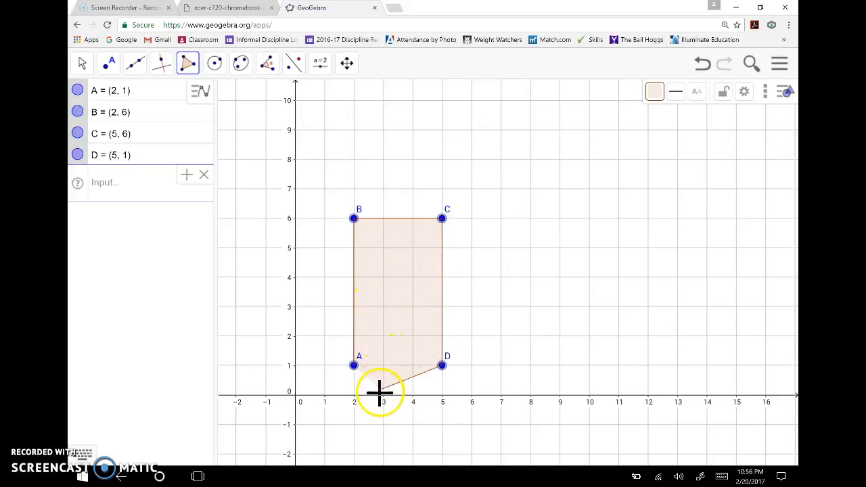
left_click(354, 366)
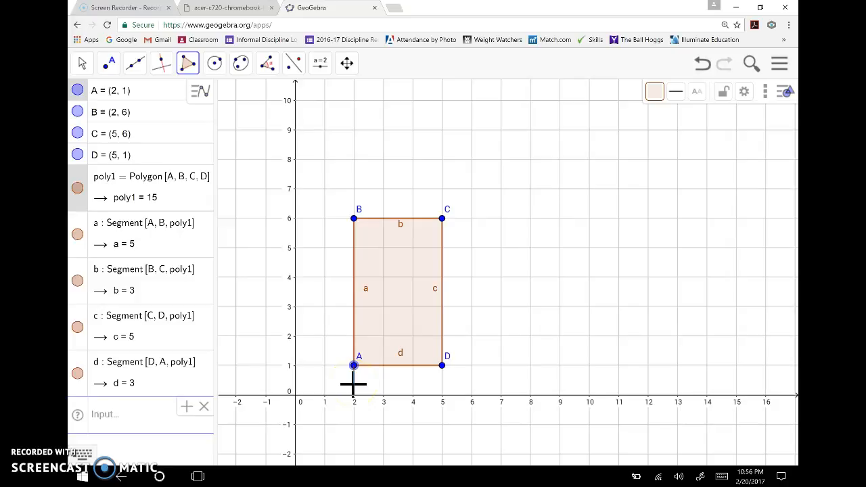
- Switch to the Move tool and examine the rectangle's vertices, area and side lengths
left_click(345, 354)
left_click(81, 63)
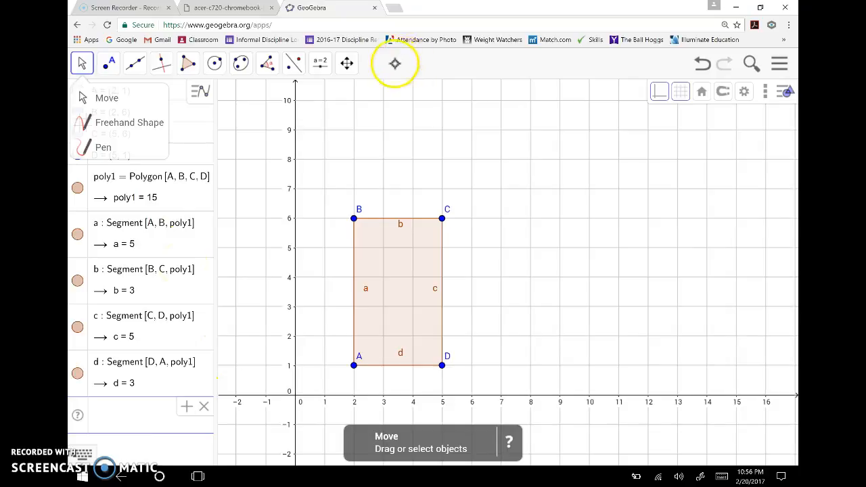
left_click(397, 63)
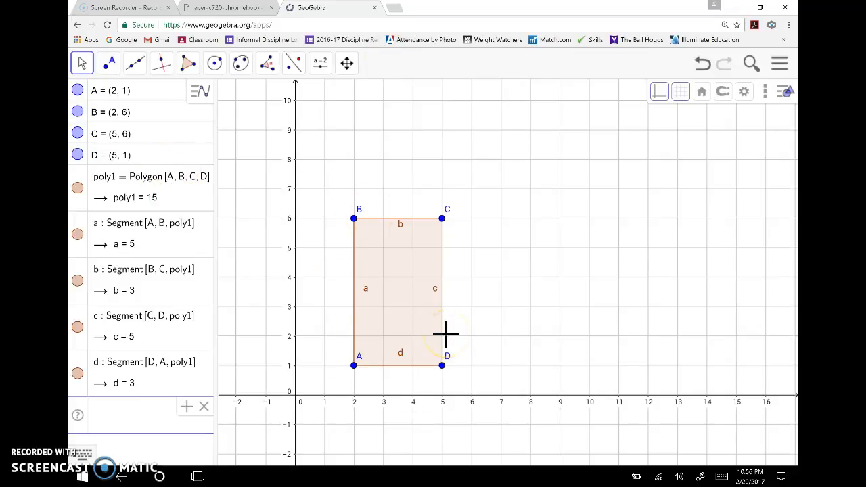
left_click(423, 272)
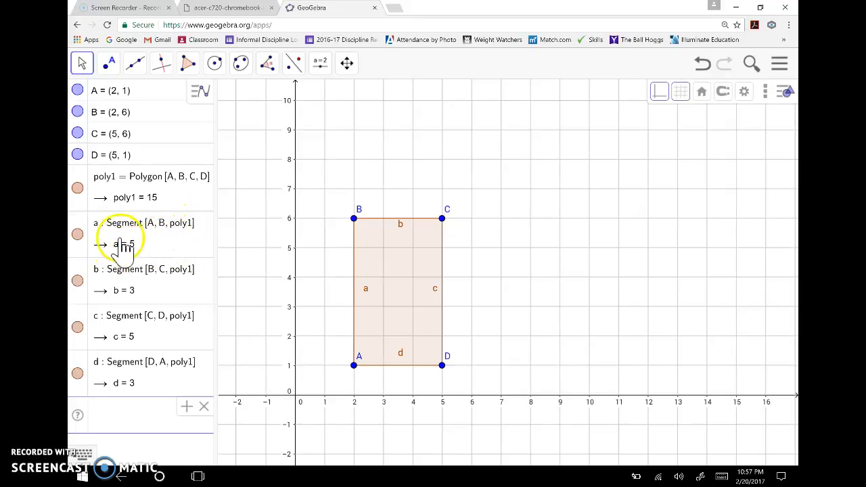
left_click(369, 289)
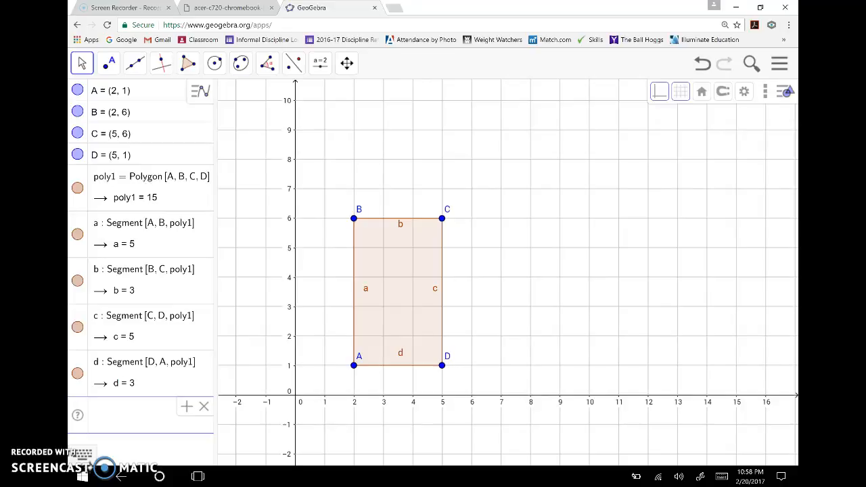
- Measure the perimeter of rectangle ABCD with the Distance or Length tool
left_click(269, 68)
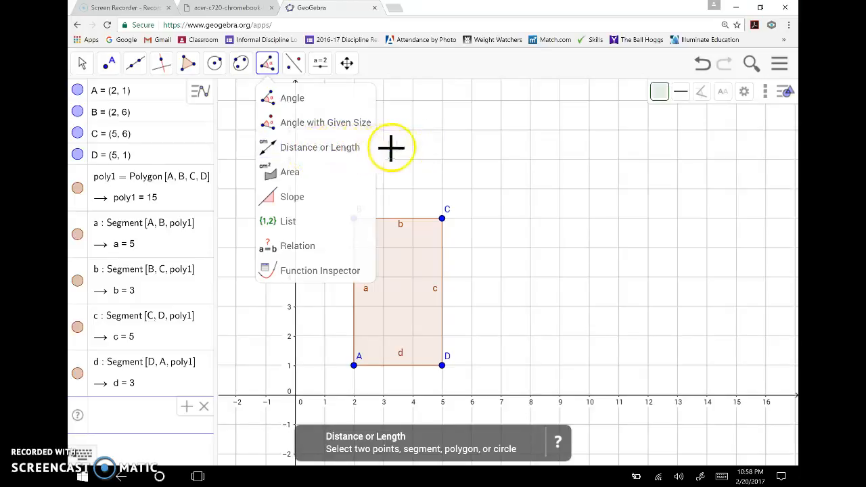
left_click(336, 156)
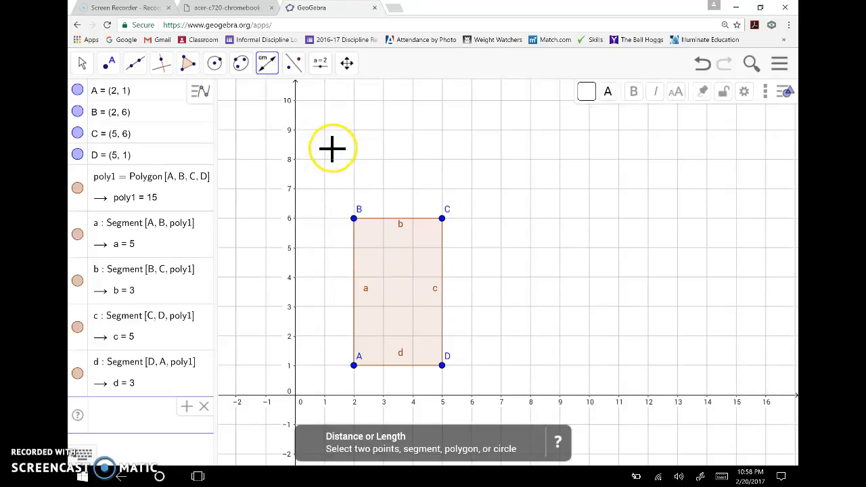
left_click(179, 200)
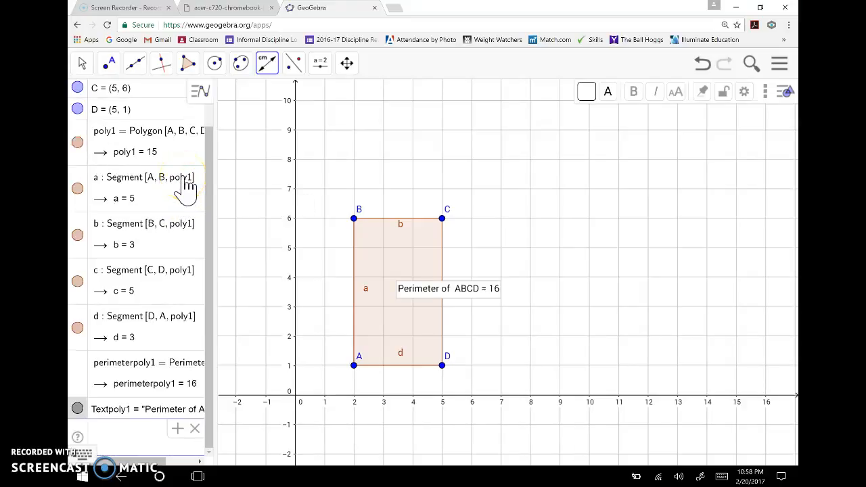
- Delete the perimeter text label that overlaps the rectangle
left_click(409, 303)
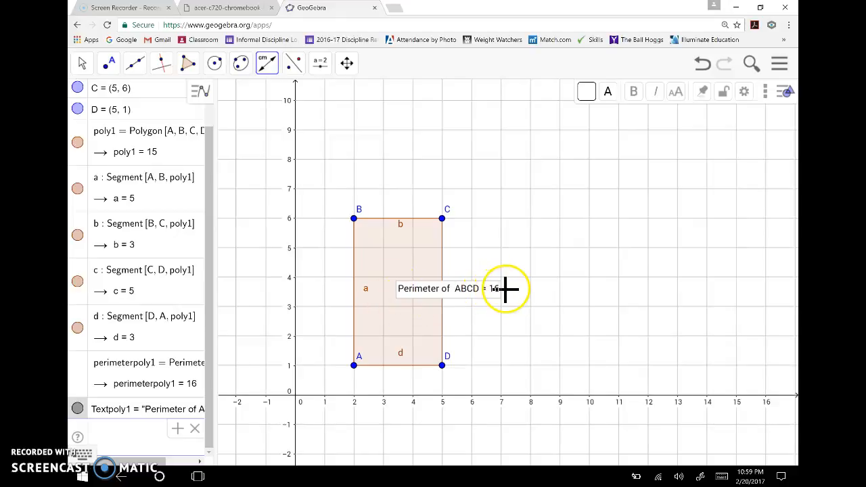
left_click(174, 418)
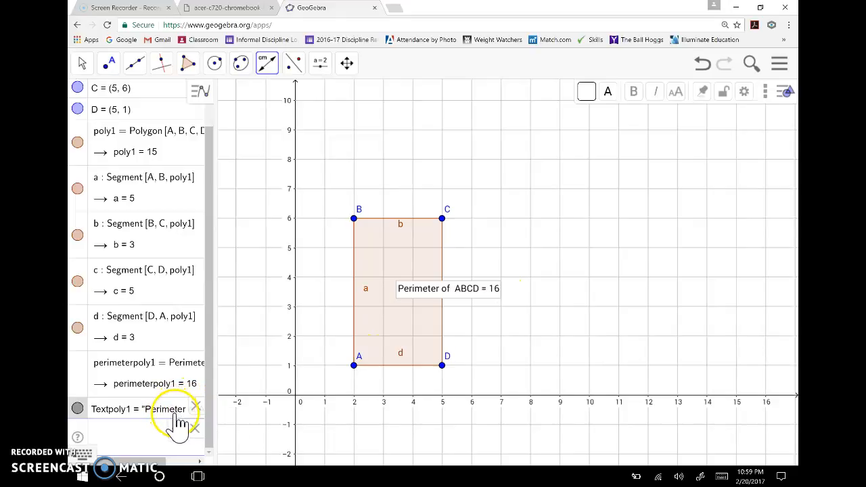
left_click(196, 410)
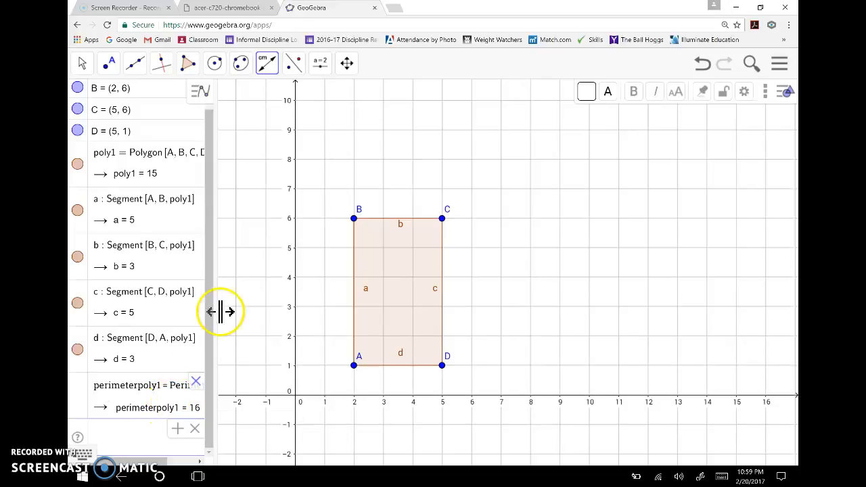
- Measure angle ABC at the rectangle's vertex B with the Angle tool, using points A, B and C
left_click(271, 75)
left_click(267, 76)
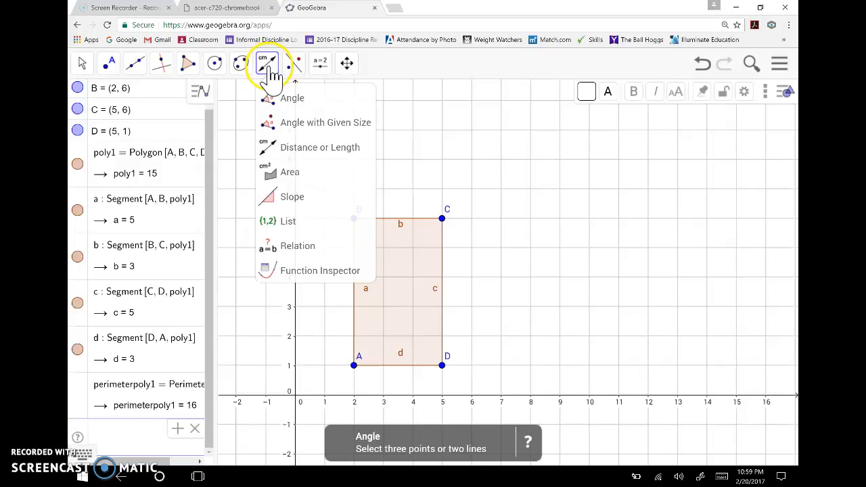
left_click(267, 74)
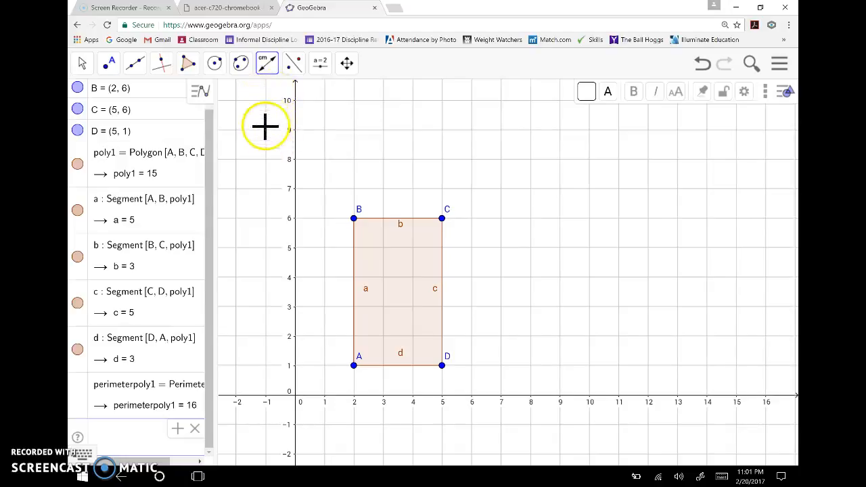
left_click(269, 64)
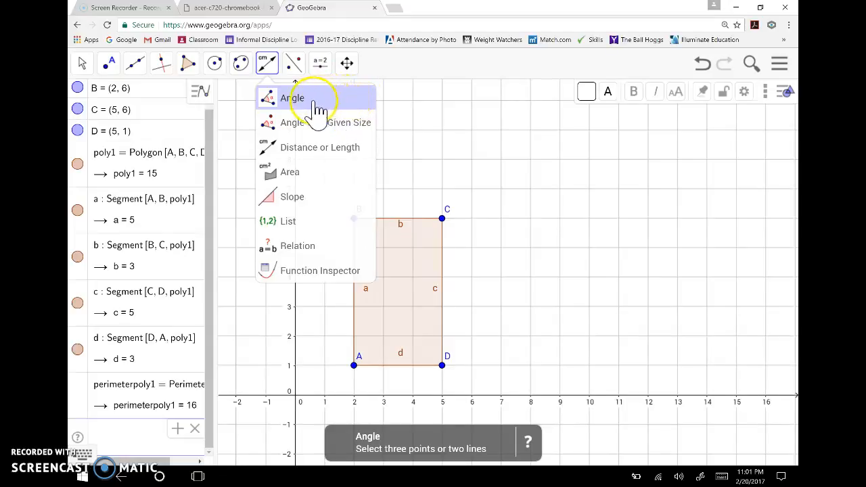
left_click(323, 108)
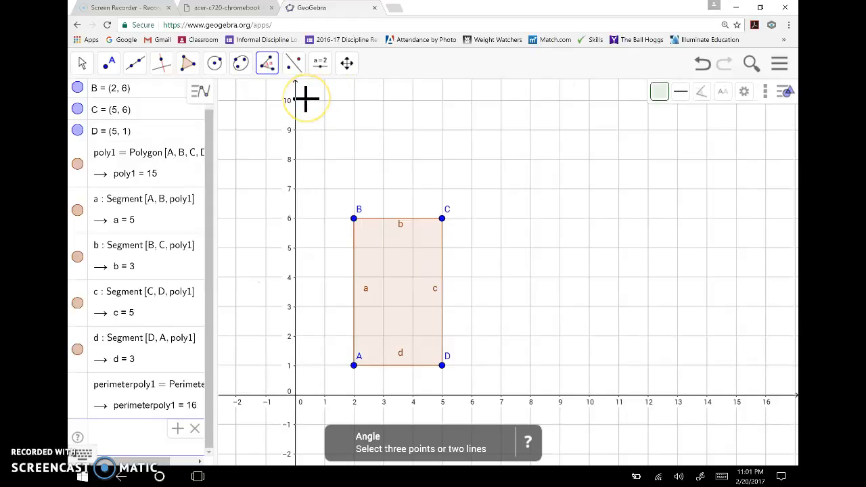
left_click(354, 365)
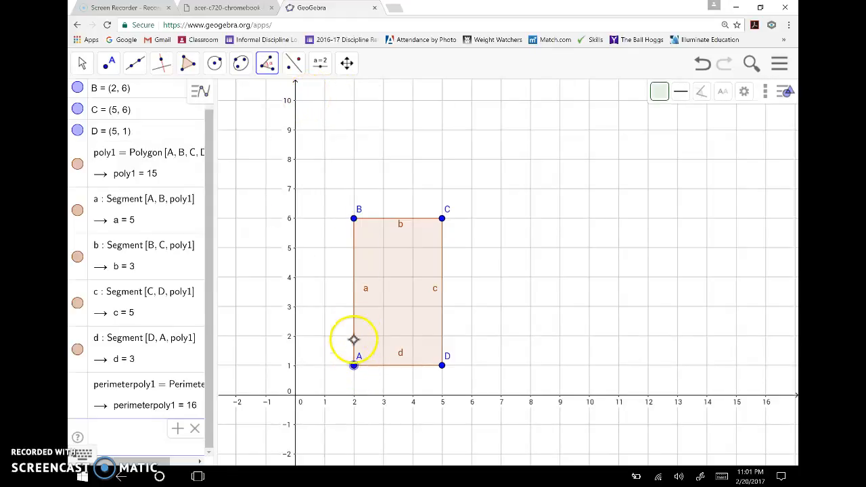
left_click(354, 219)
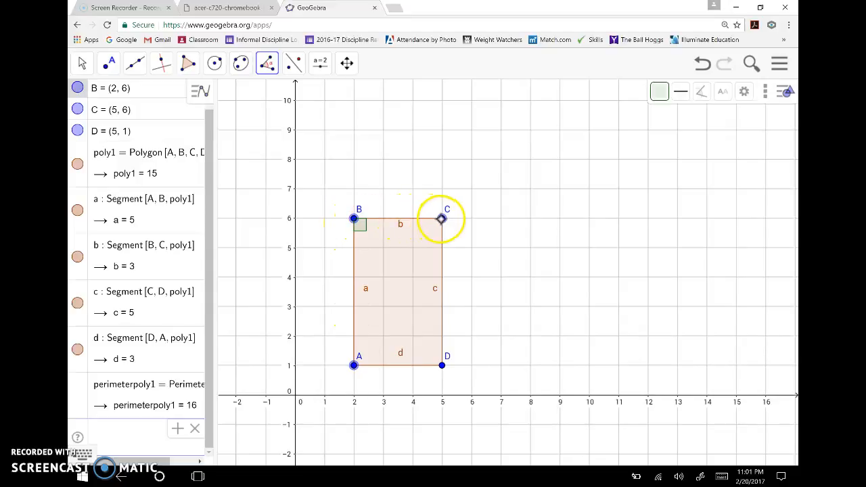
left_click(443, 219)
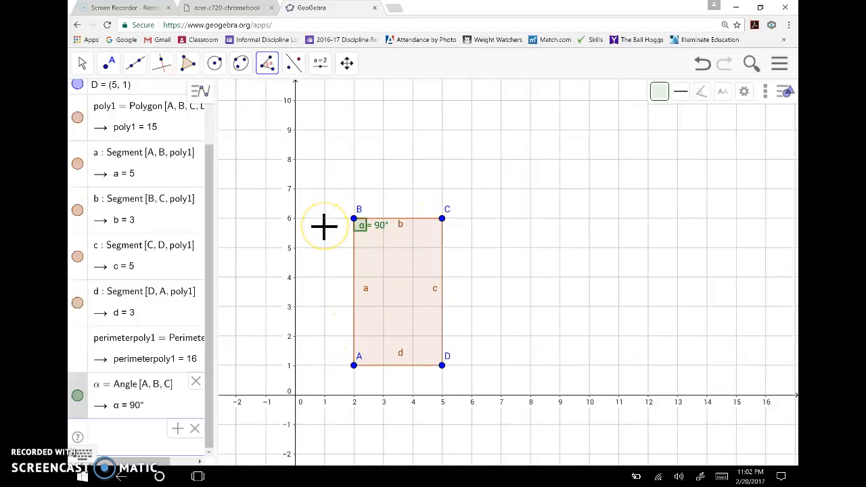
- Measure the angle at vertex A with the Angle tool, picking side a and then side d
left_click(272, 68)
left_click(288, 101)
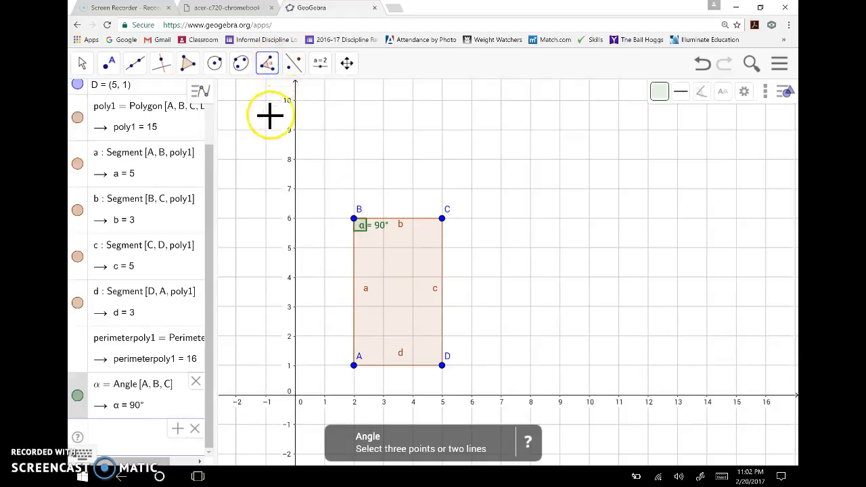
left_click(354, 308)
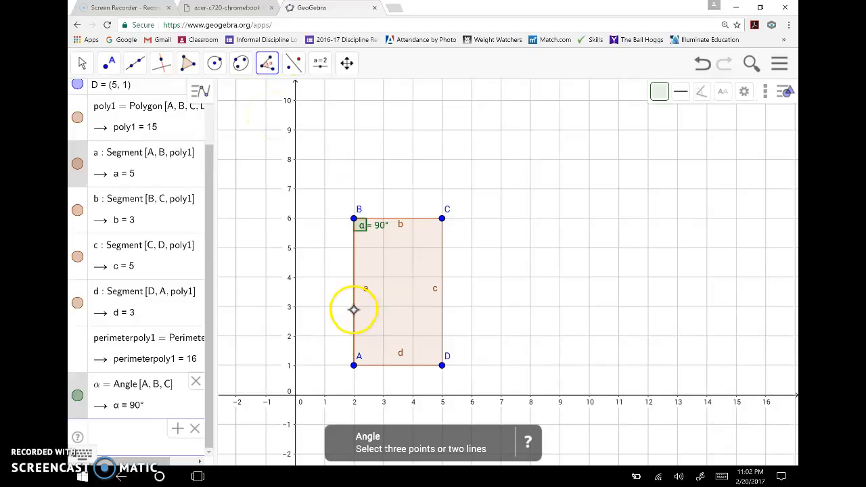
left_click(381, 365)
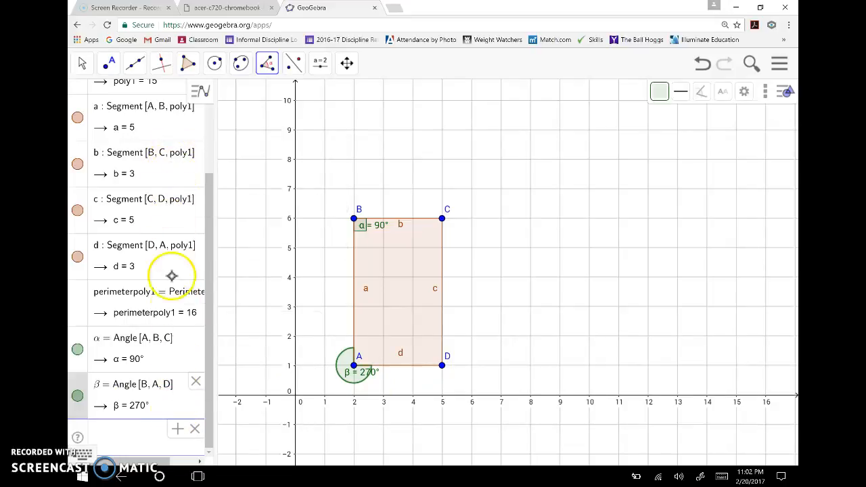
- Hide the angle object at vertex A and show it again
right_click(181, 405)
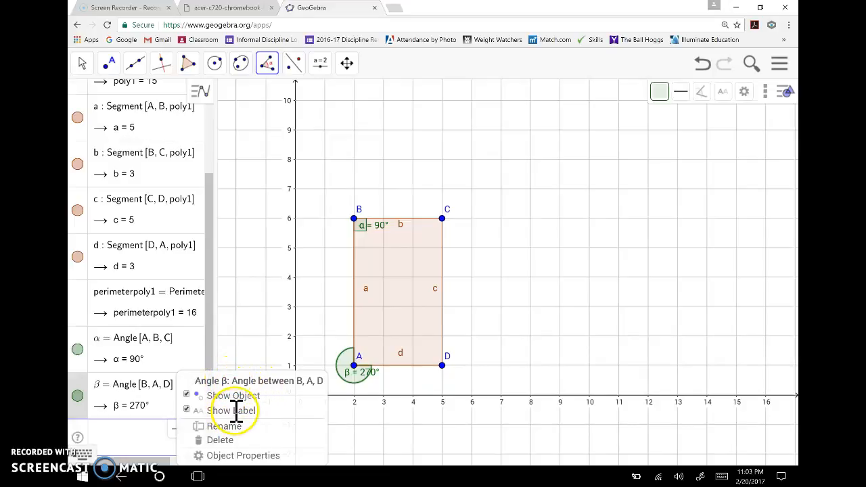
left_click(190, 396)
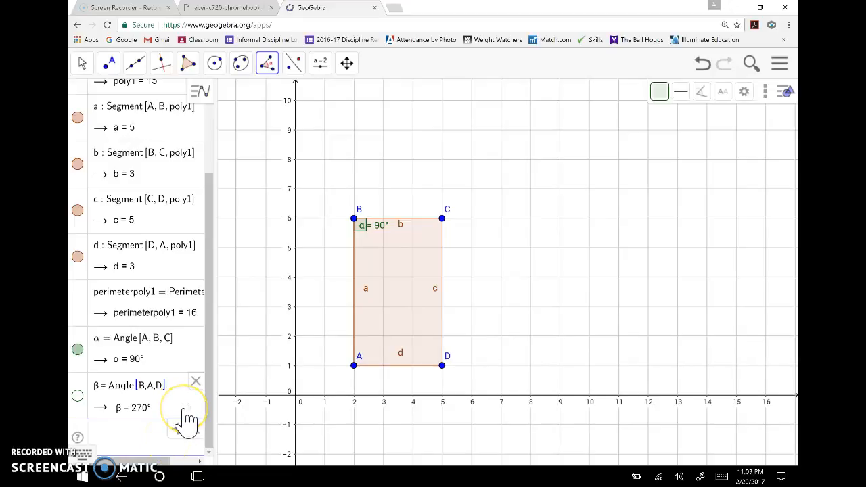
left_click(178, 362)
left_click(183, 402)
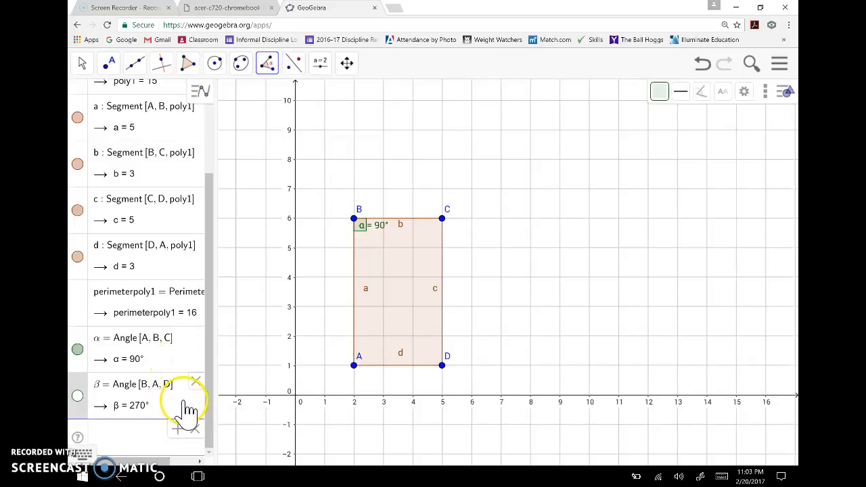
right_click(184, 395)
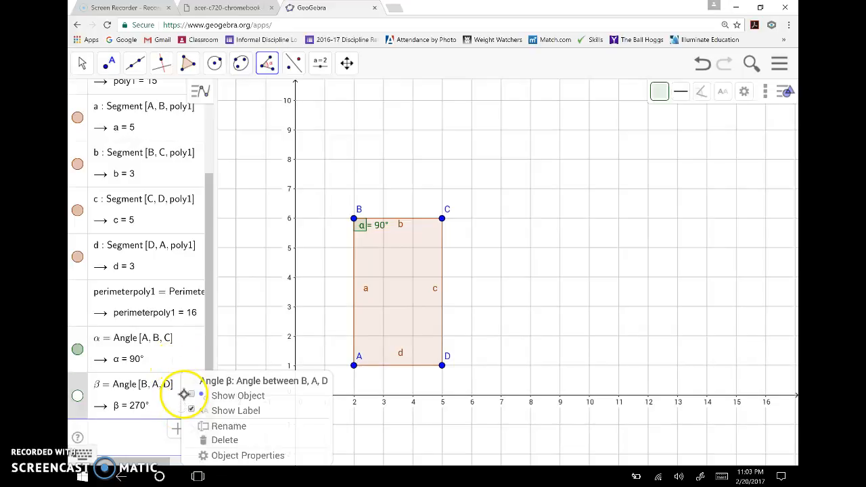
left_click(191, 395)
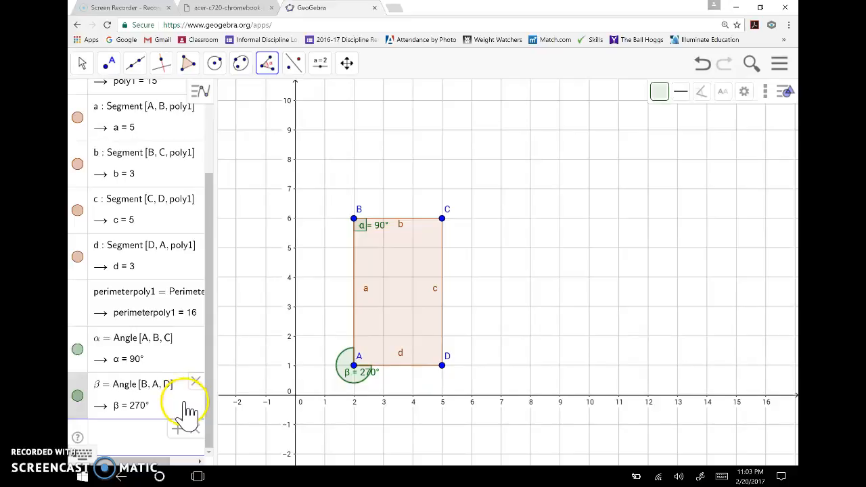
- Turn off the label of the angle at vertex A and turn it back on
right_click(189, 405)
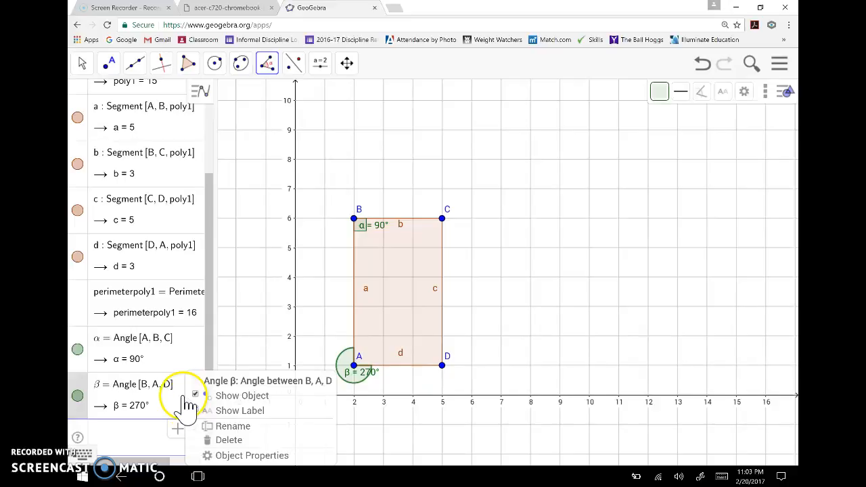
left_click(195, 410)
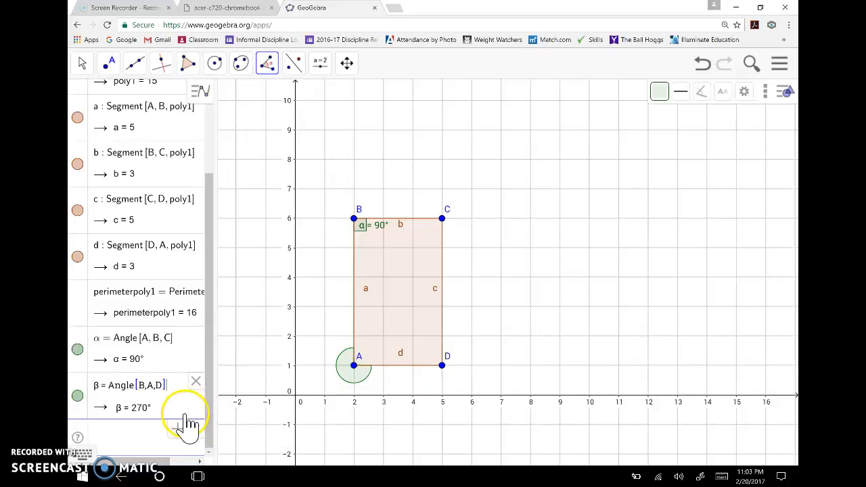
left_click(188, 364)
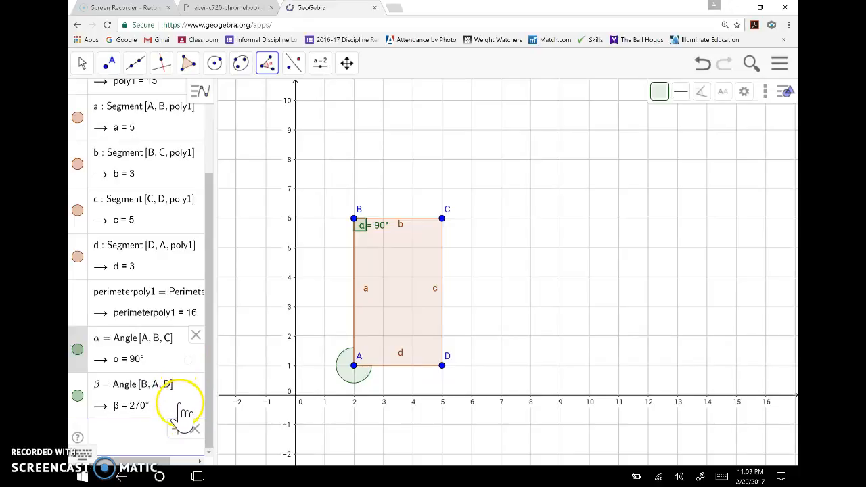
left_click(183, 405)
right_click(189, 400)
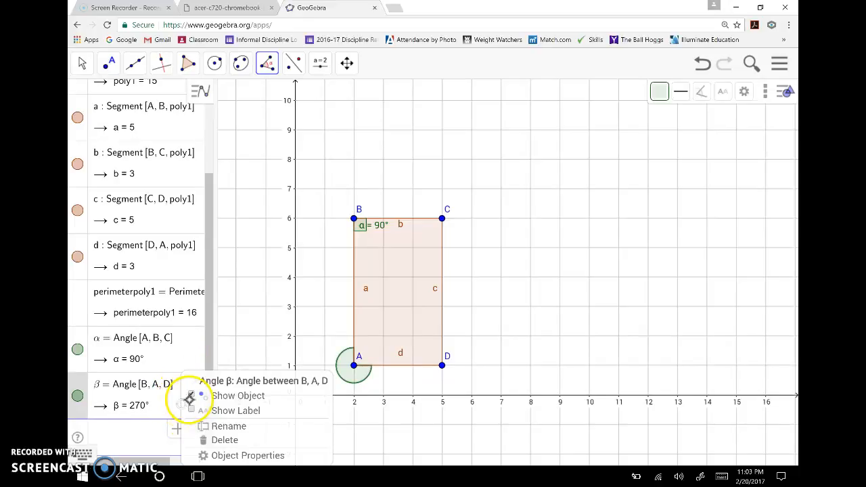
left_click(190, 411)
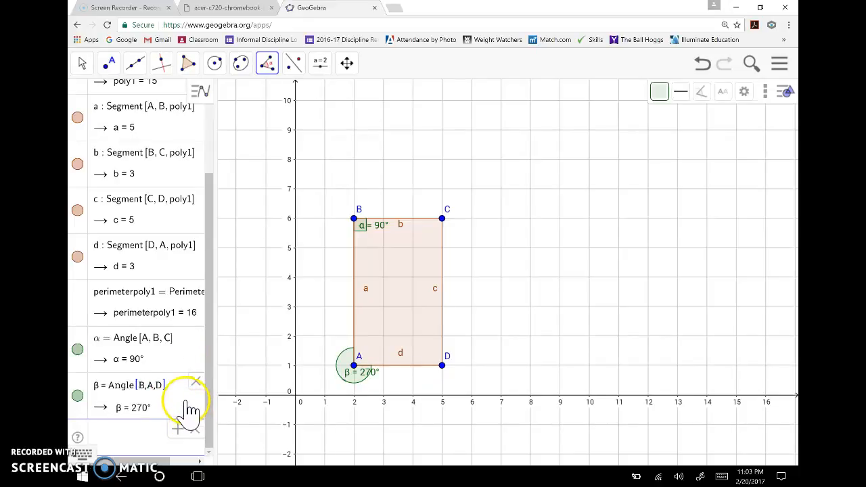
left_click(188, 359)
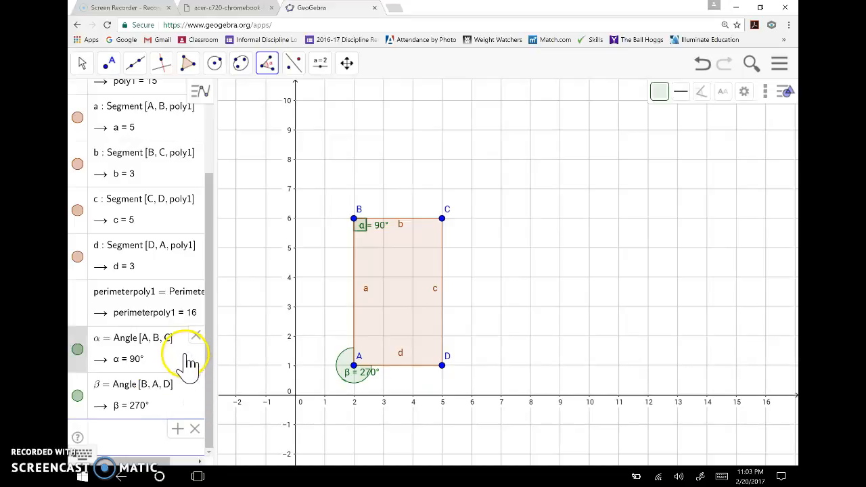
- In the object properties of angle β at vertex A, restrict the angle to between 0° and 180°
right_click(192, 409)
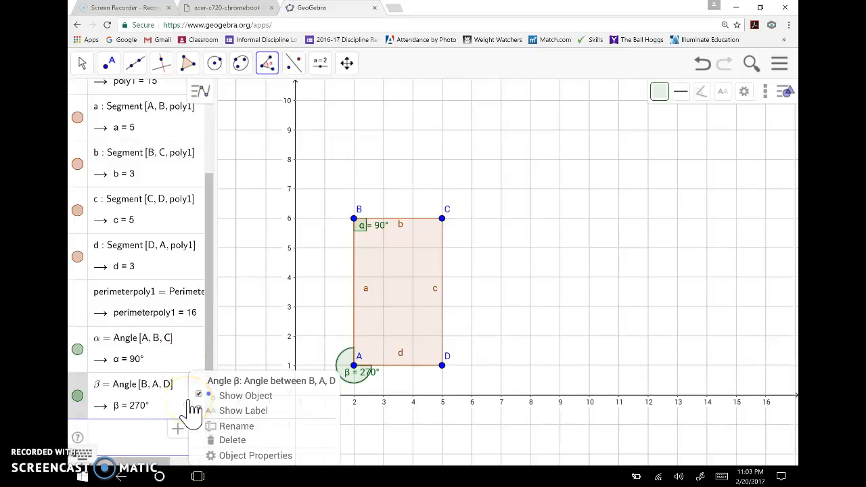
left_click(265, 456)
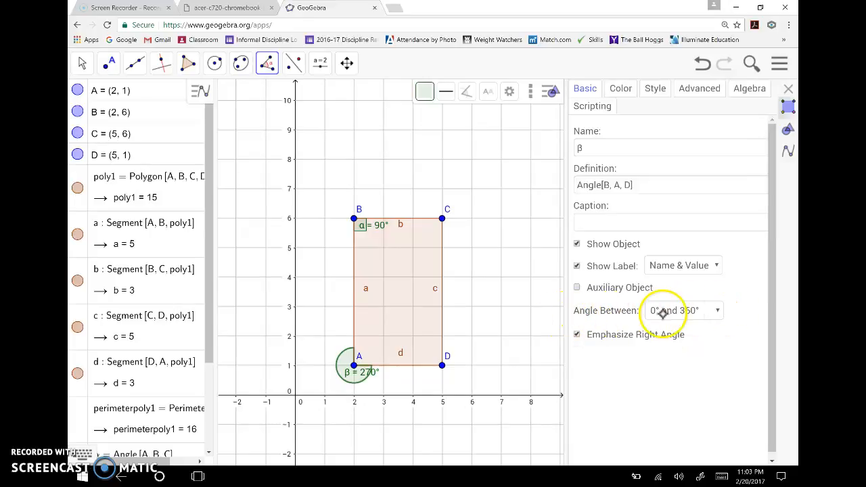
left_click(718, 312)
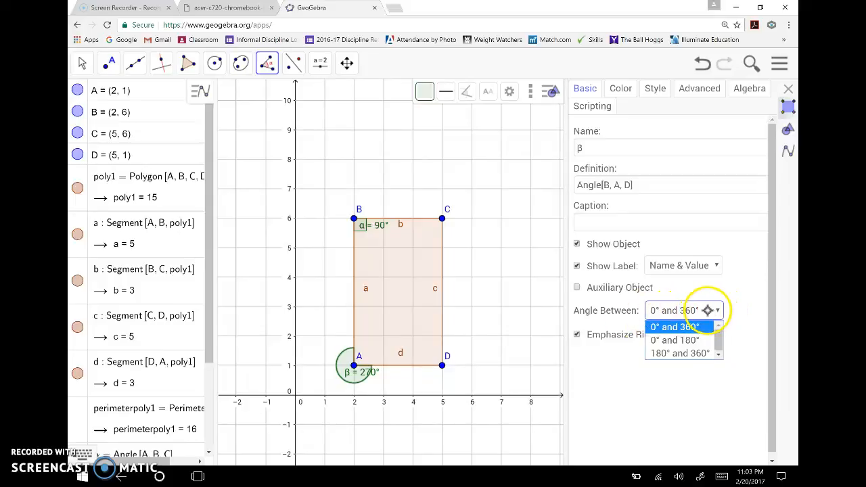
left_click(695, 340)
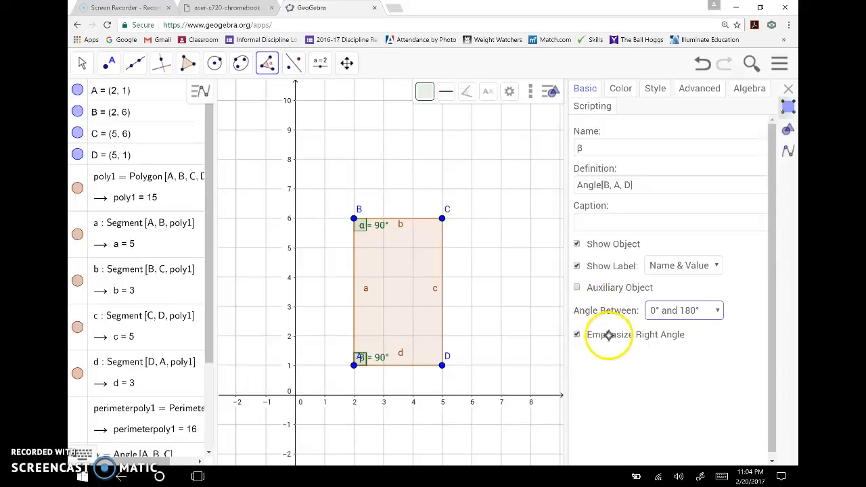
left_click(620, 99)
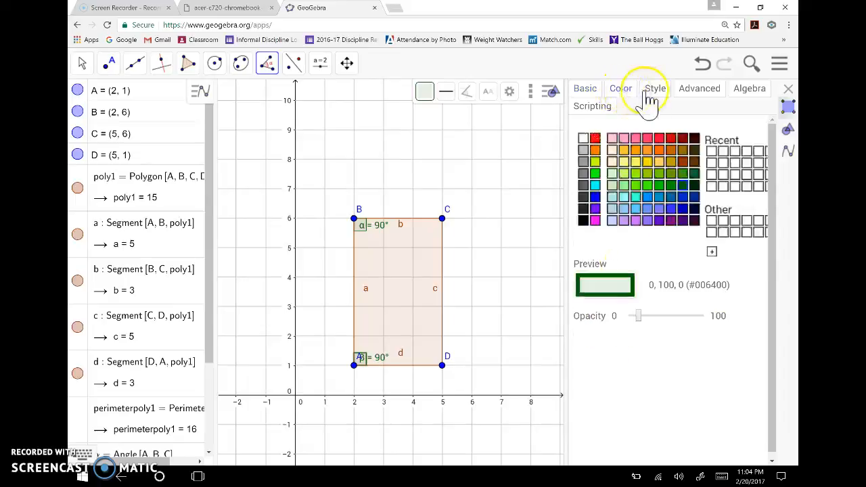
left_click(656, 97)
left_click(595, 95)
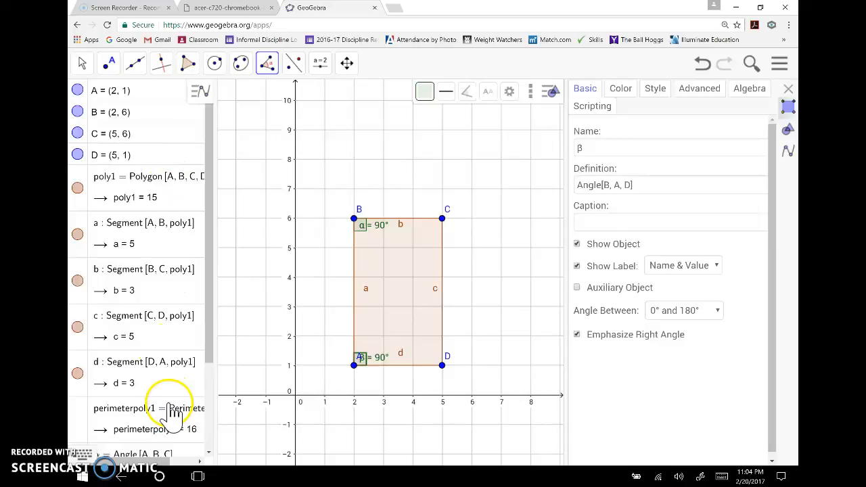
left_click(184, 201)
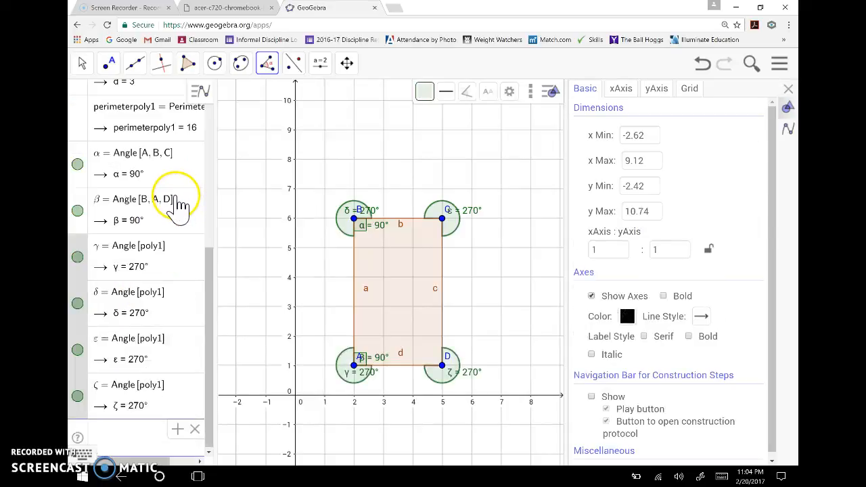
left_click_drag(213, 247, 210, 107)
left_click(179, 190)
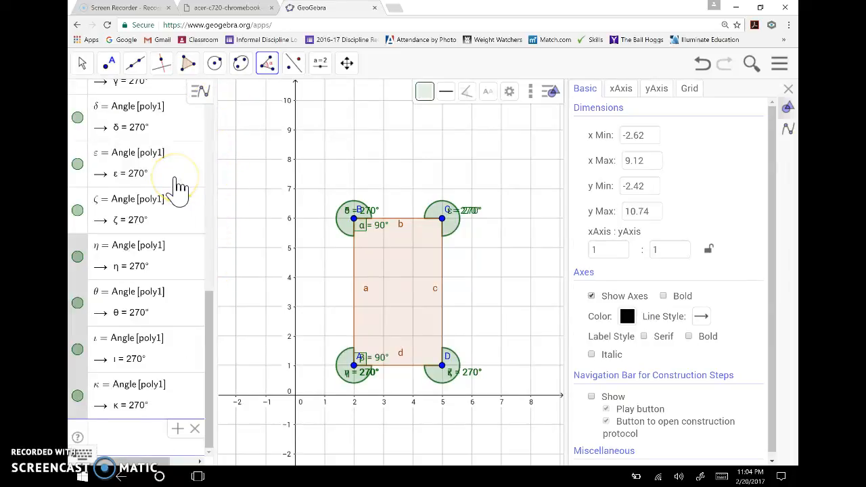
left_click_drag(209, 304, 211, 120)
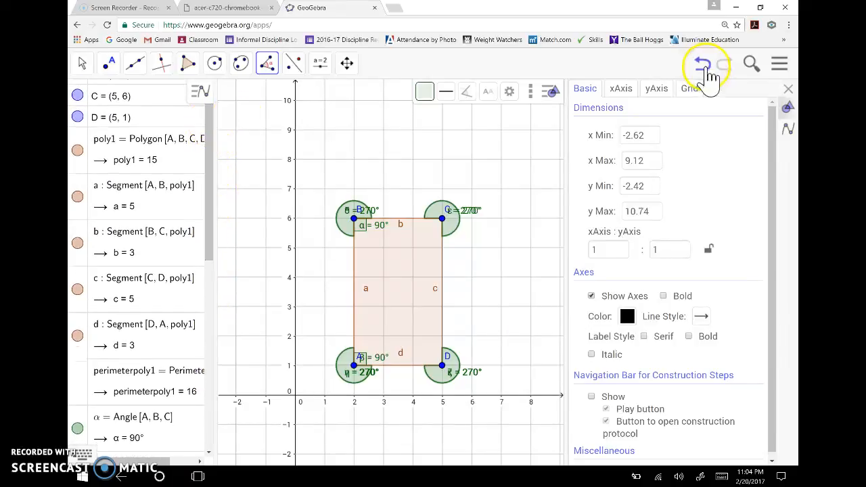
left_click(704, 64)
left_click(704, 64)
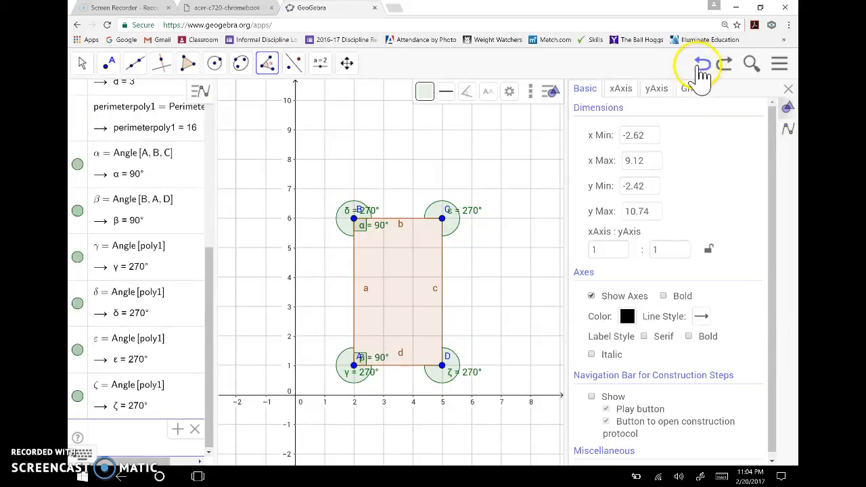
left_click(702, 66)
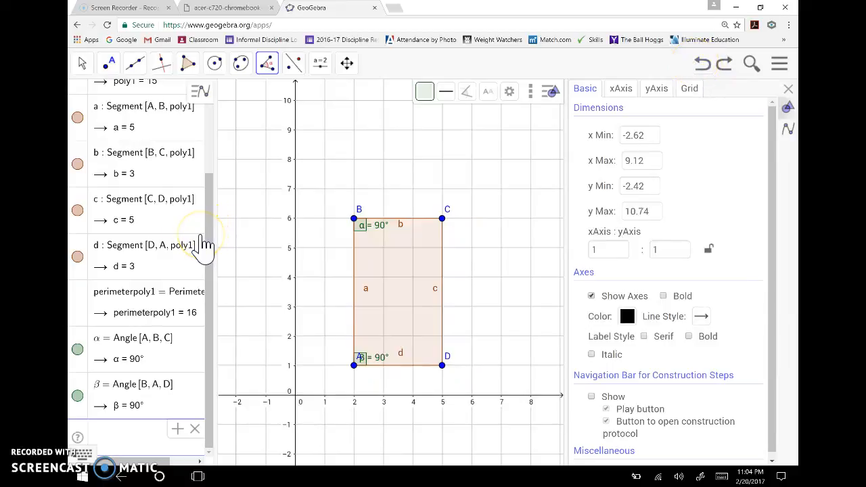
- Switch from the Angle tool back to the Move tool
left_click_drag(212, 296, 210, 202)
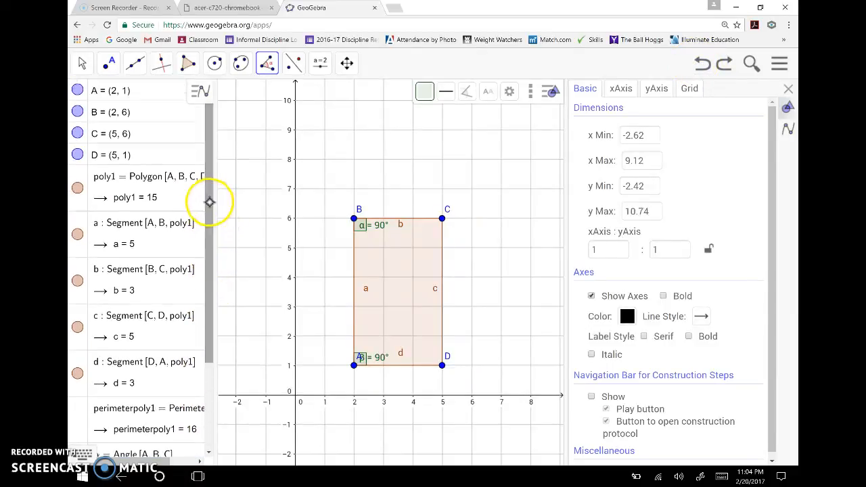
left_click(81, 63)
mouse_move(109, 63)
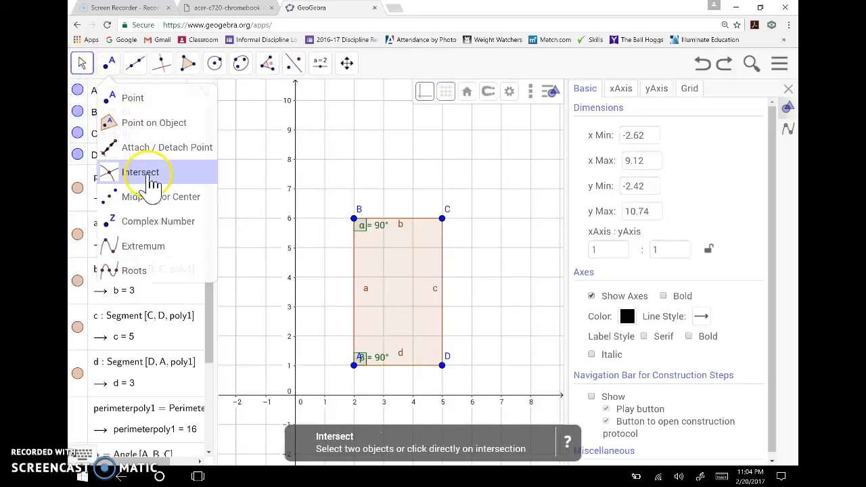
left_click(82, 63)
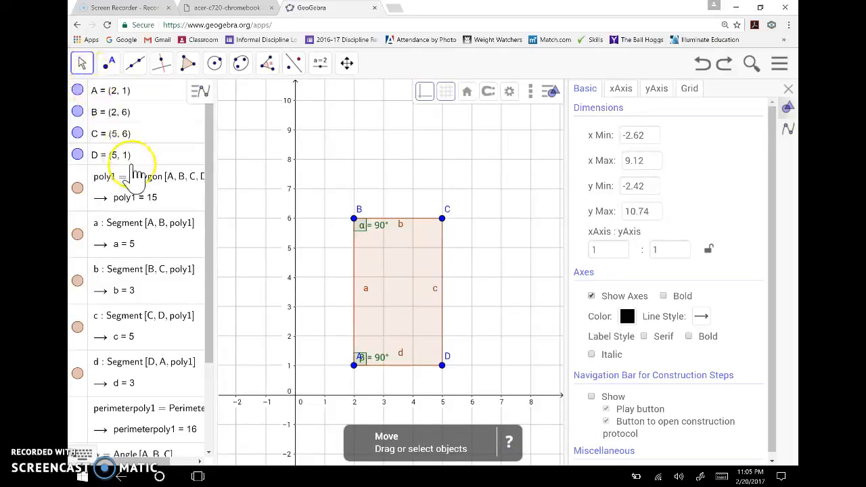
- Try orange, blue and purple shades on rectangle poly1, and set its colour to pinkish red #FF3366
left_click(163, 201)
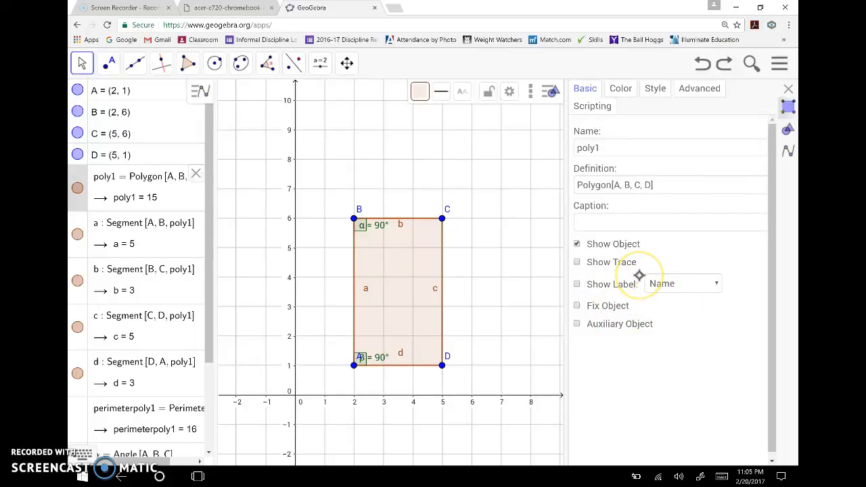
left_click(621, 91)
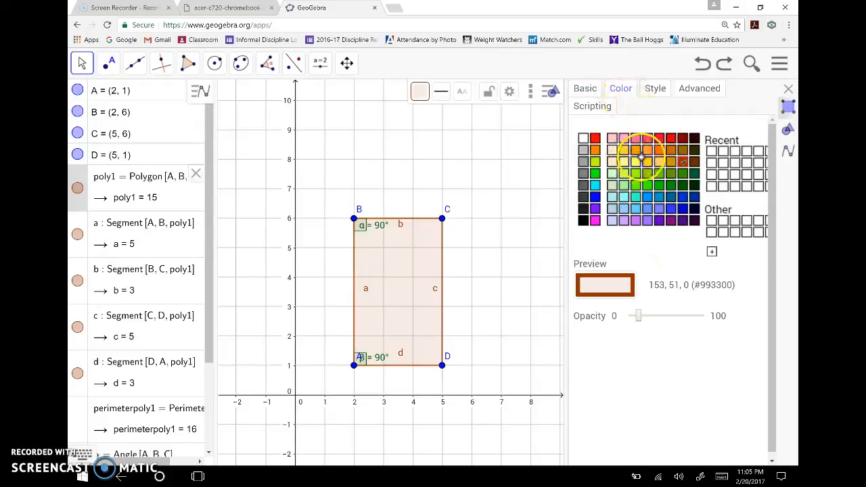
left_click(658, 150)
left_click(648, 197)
left_click(685, 197)
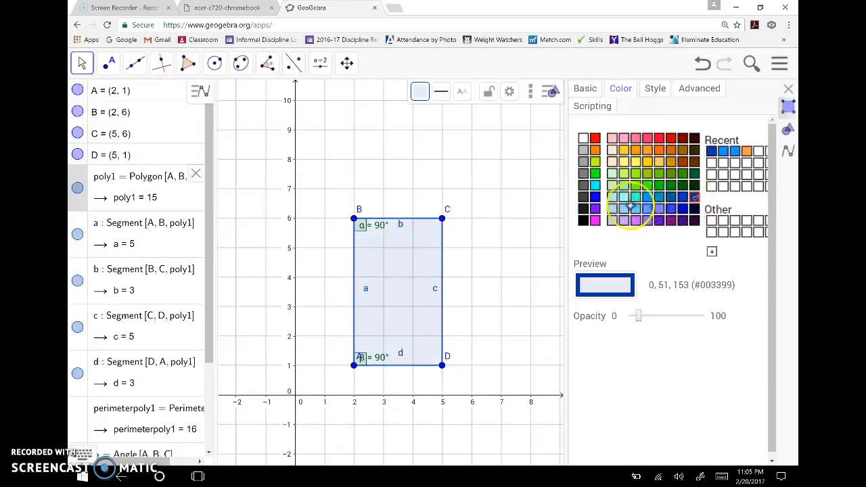
left_click(624, 220)
left_click(669, 220)
left_click(595, 138)
left_click(648, 138)
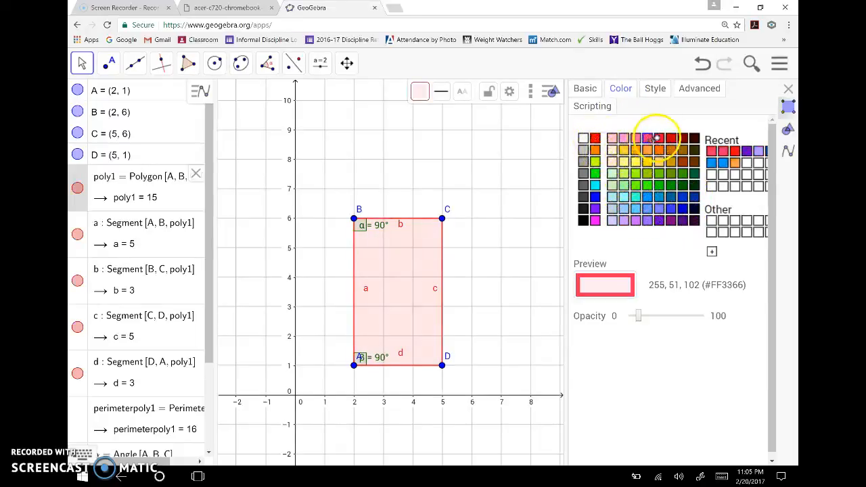
- Try green, dark blue and light blue shades on the rectangle and return its colour to #FF3366
left_click(655, 89)
mouse_move(598, 145)
left_mouse_down()
mouse_move(630, 145)
mouse_move(587, 146)
mouse_move(603, 147)
mouse_move(595, 142)
left_mouse_up()
left_click(620, 89)
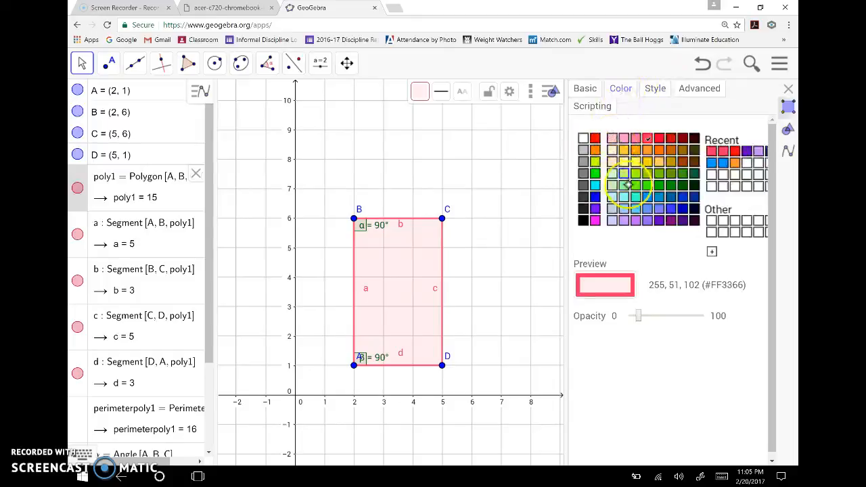
left_click(659, 174)
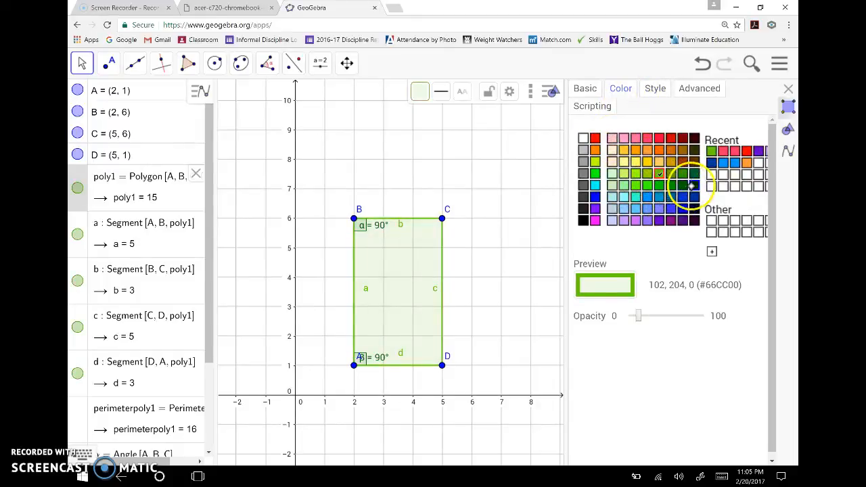
left_click(695, 185)
left_click(694, 206)
left_click(642, 197)
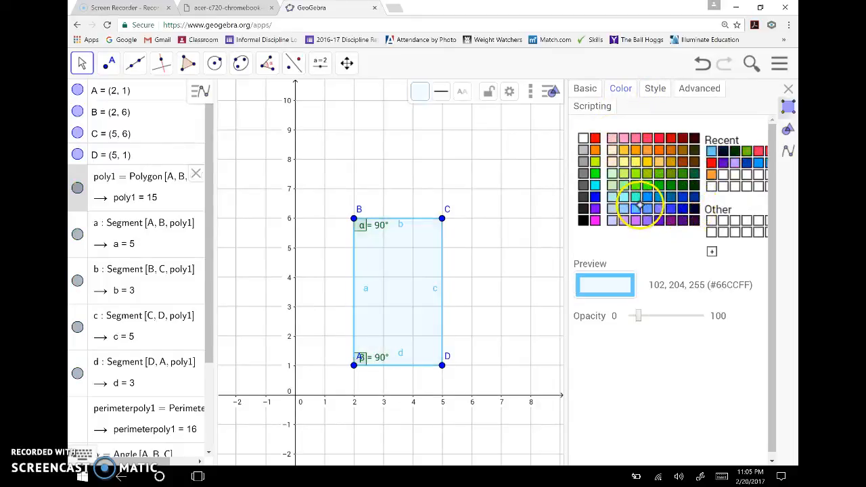
left_click(650, 195)
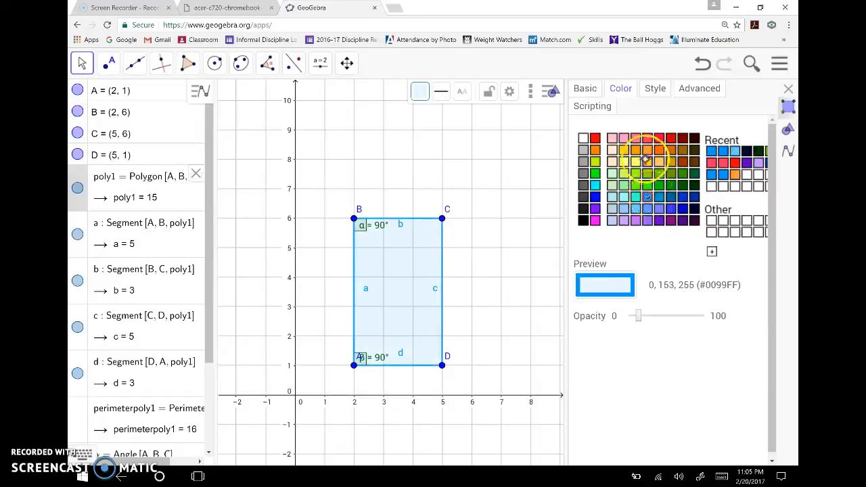
left_click(647, 170)
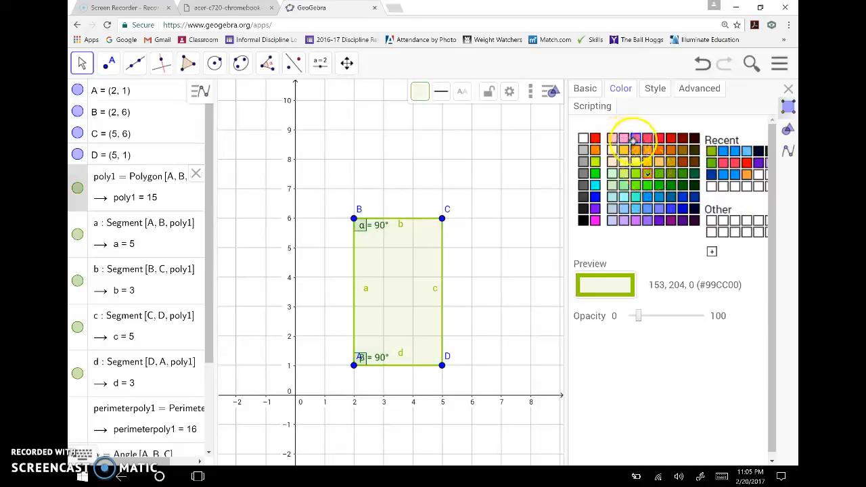
left_click(635, 139)
left_click(647, 139)
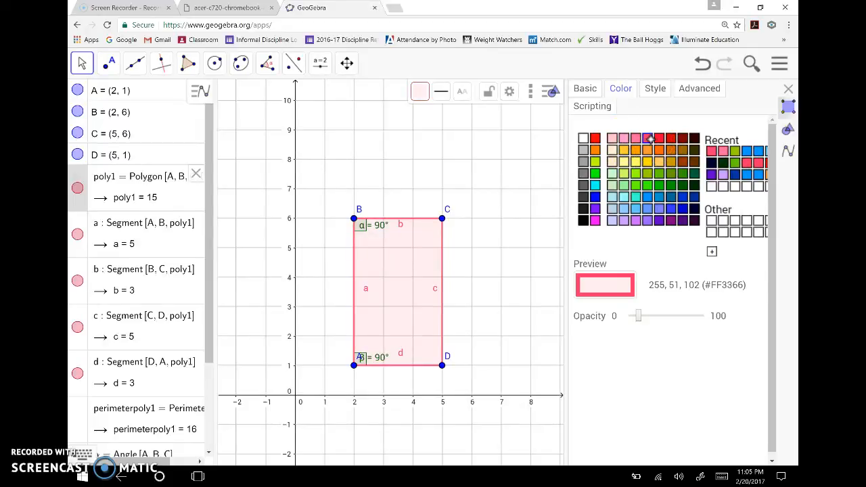
- Reselect the Move tool and close the properties of rectangle poly1
left_click(589, 95)
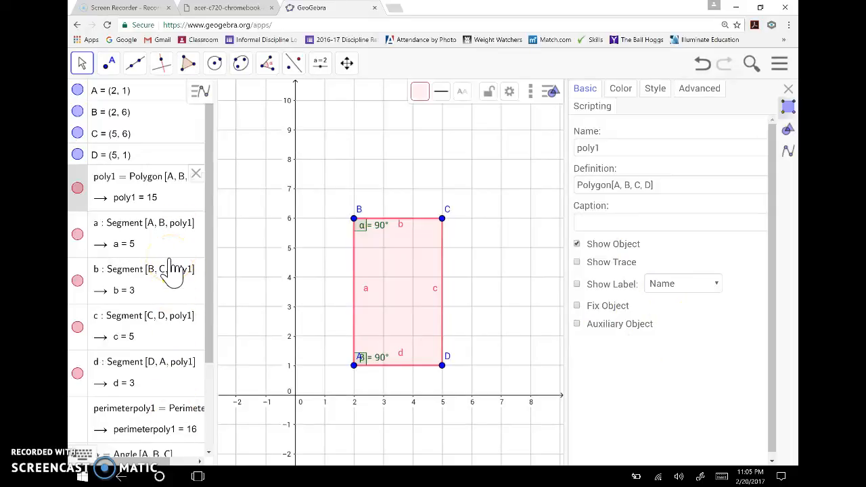
left_click(83, 66)
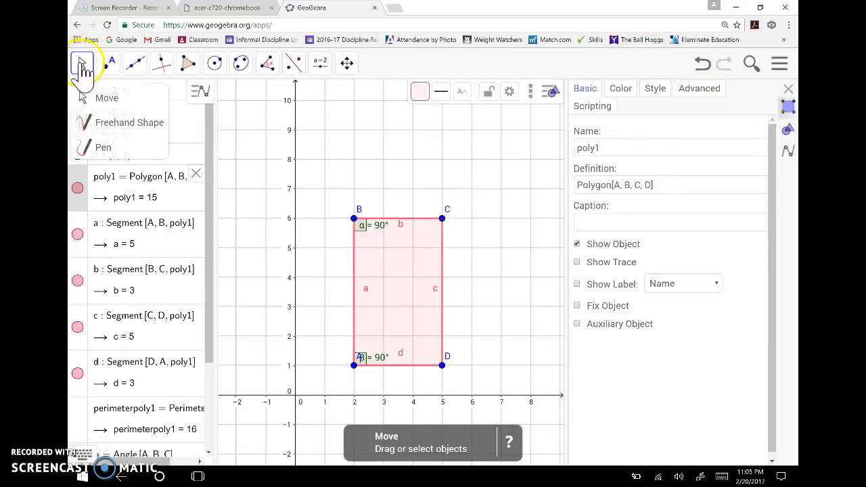
left_click(105, 95)
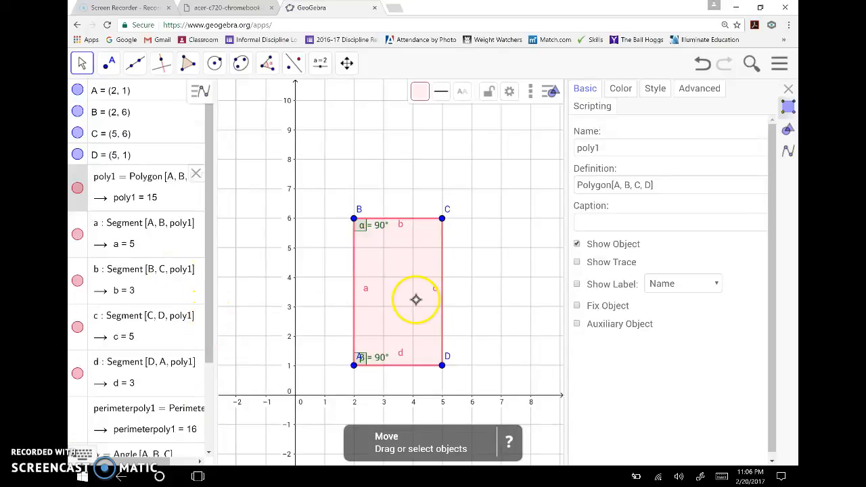
left_click(789, 91)
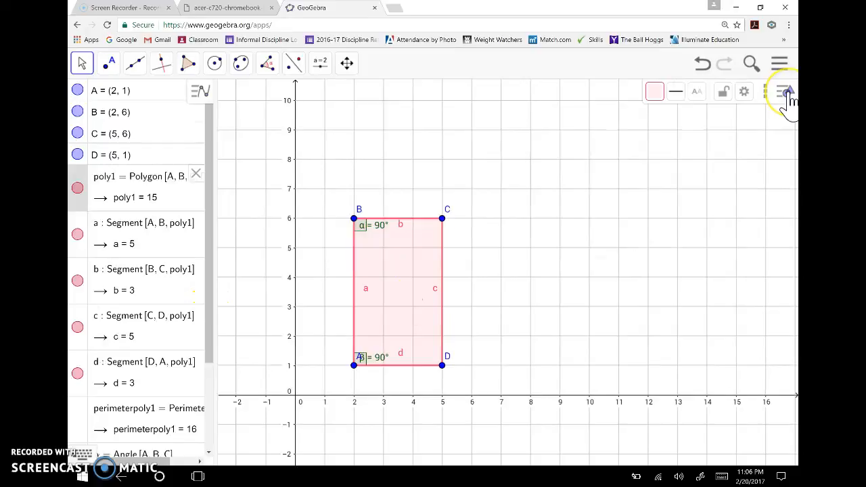
- Delete the angle β at vertex A
left_click_drag(209, 236, 216, 350)
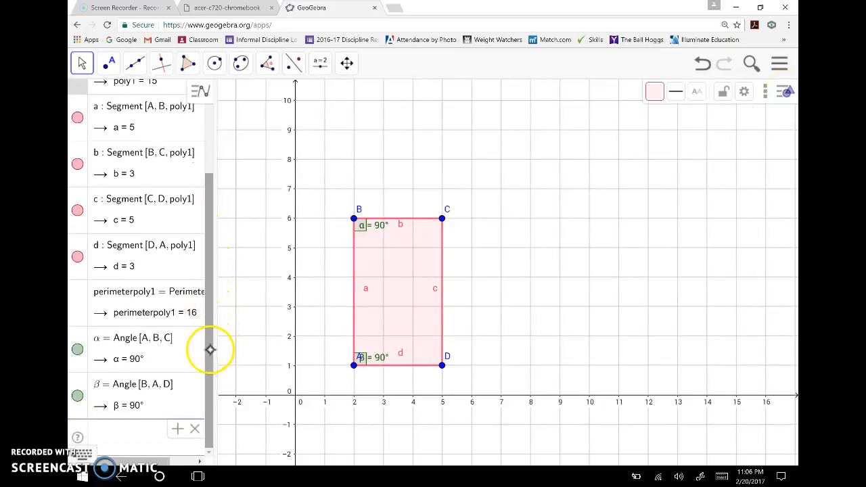
left_click(201, 392)
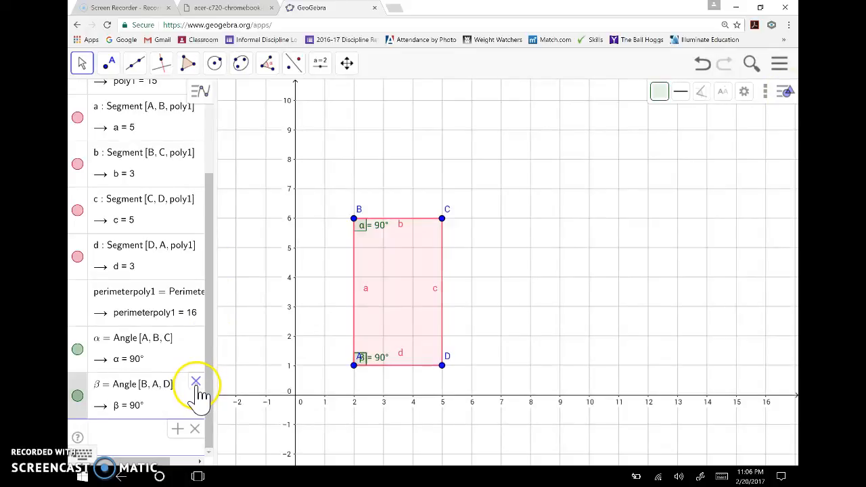
left_click(196, 382)
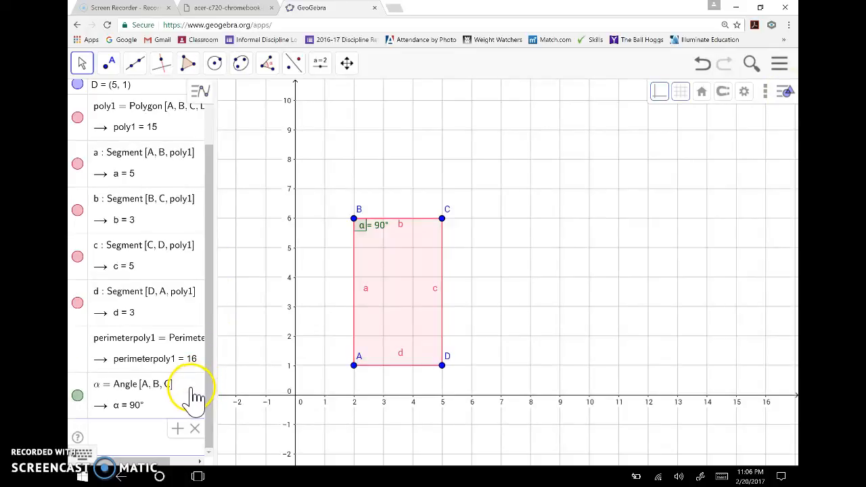
left_click_drag(207, 352, 212, 323)
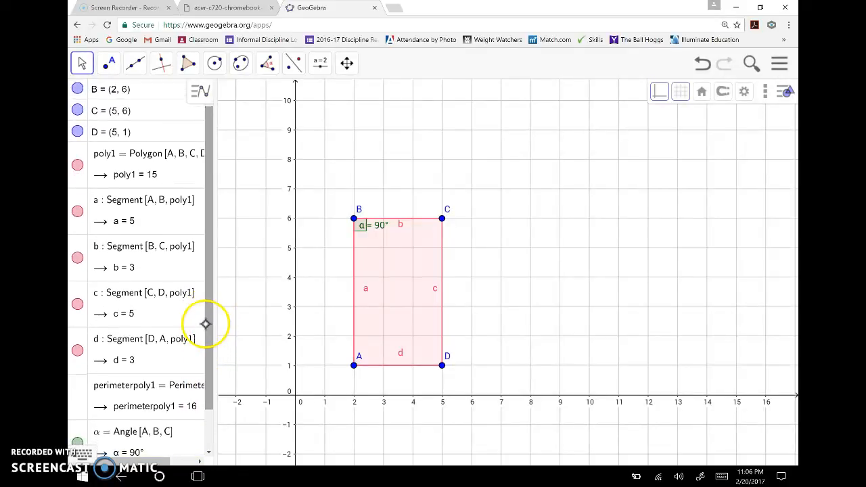
- Place a point at the origin, where the x-axis and y-axis intersect
left_click(295, 65)
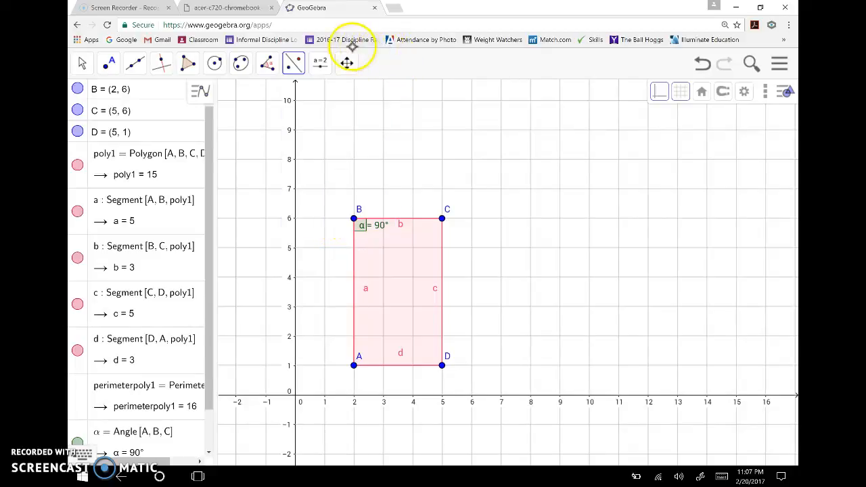
left_click(119, 68)
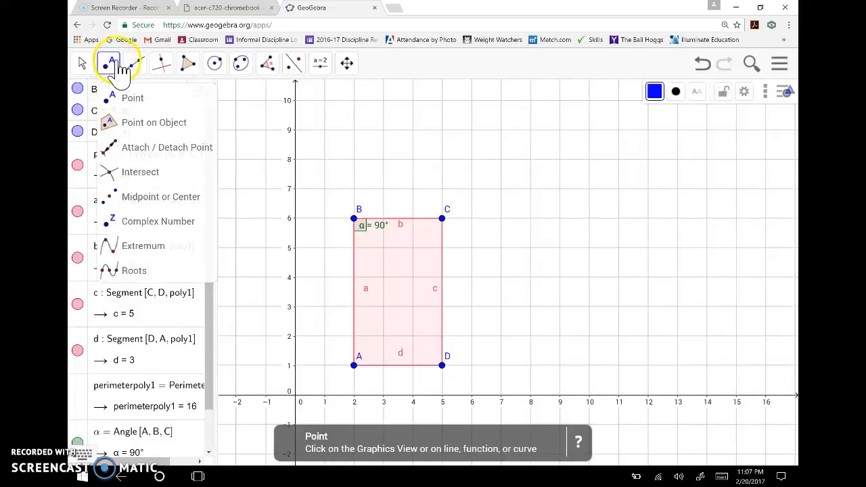
left_click(138, 102)
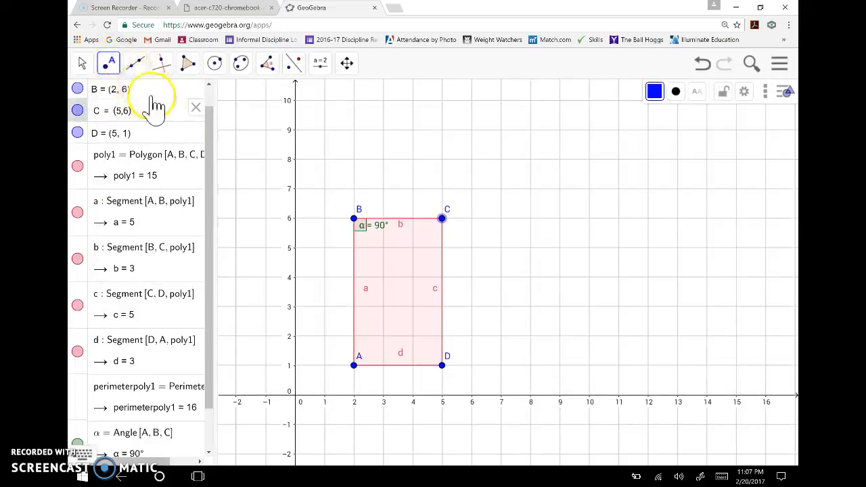
left_click(296, 395)
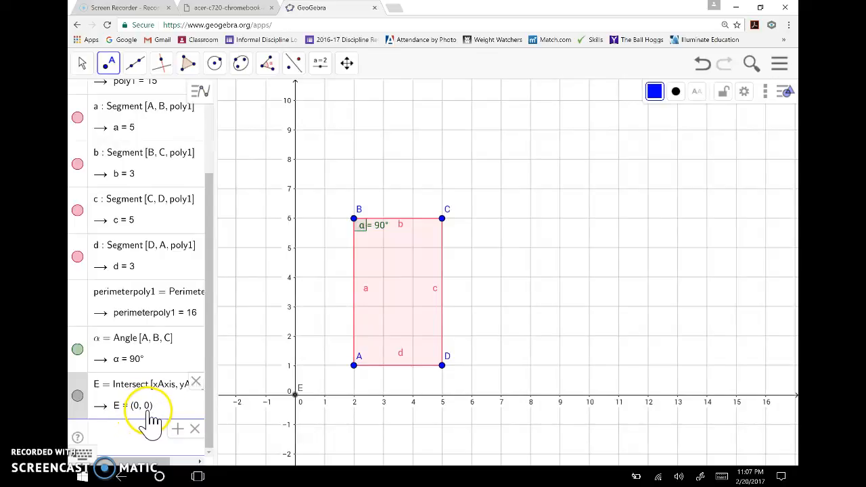
- Start Dilate from Point on rectangle poly1, using point E at the origin as the centre
left_click(297, 64)
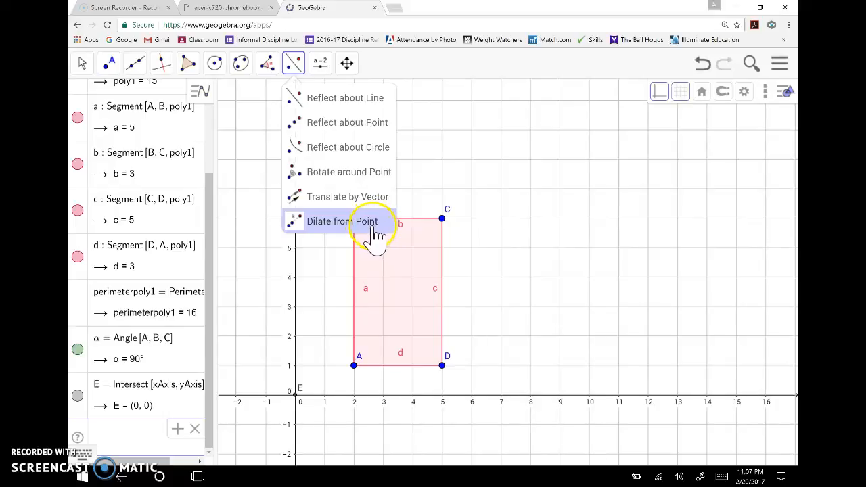
left_click(327, 230)
left_click_drag(209, 270, 214, 209)
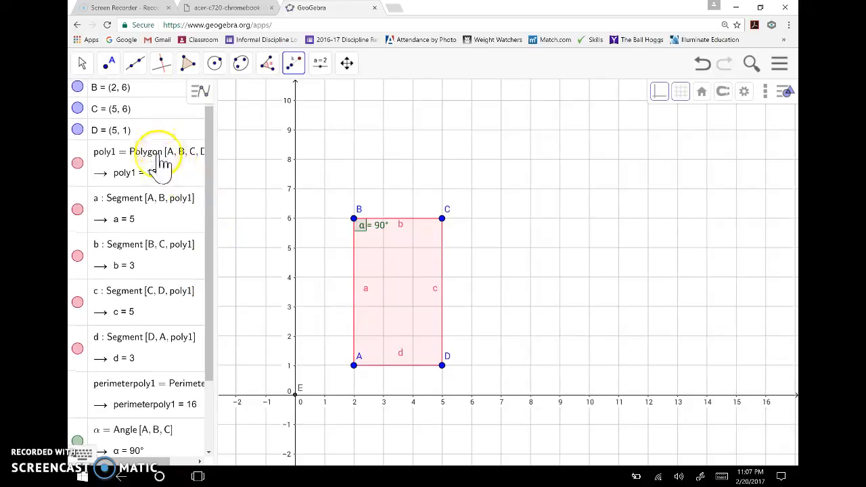
mouse_move(176, 174)
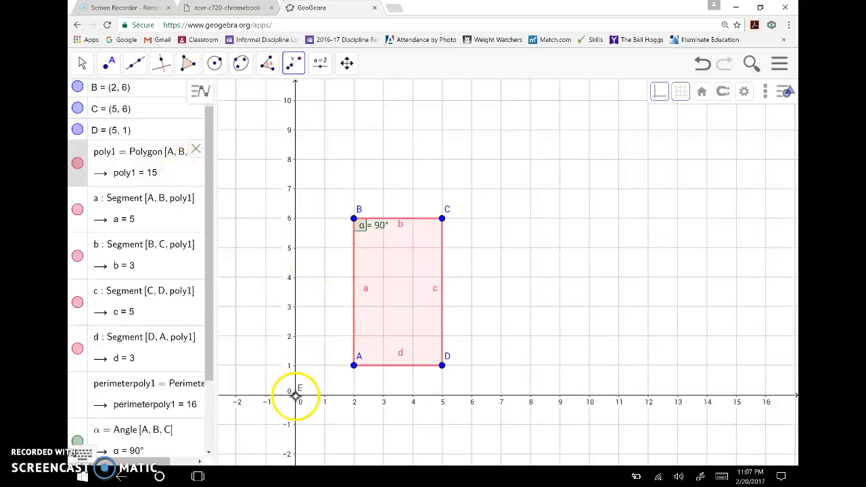
left_click(296, 396)
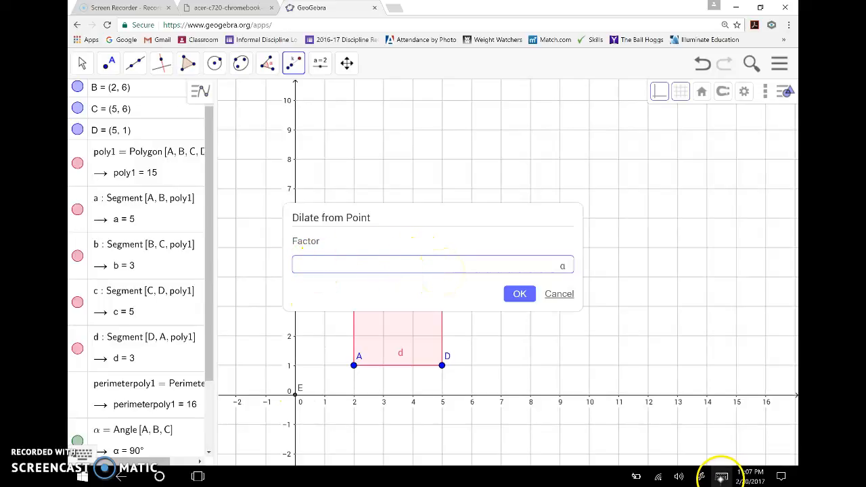
- Set the dilation factor to 2 and create the dilated rectangle
left_click(721, 477)
left_click(139, 464)
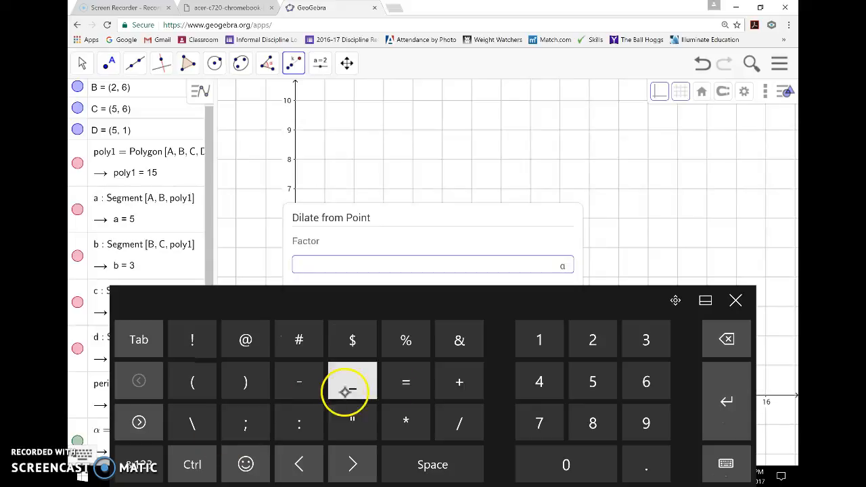
left_click(592, 340)
left_click(590, 339)
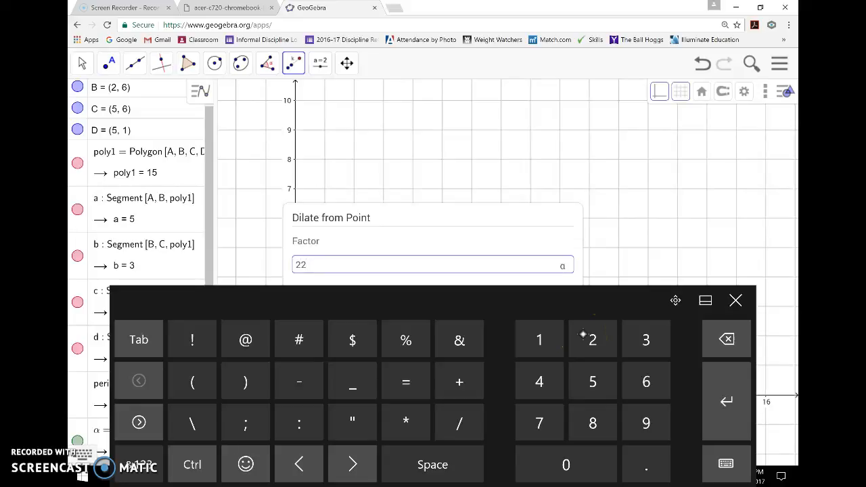
left_click(710, 335)
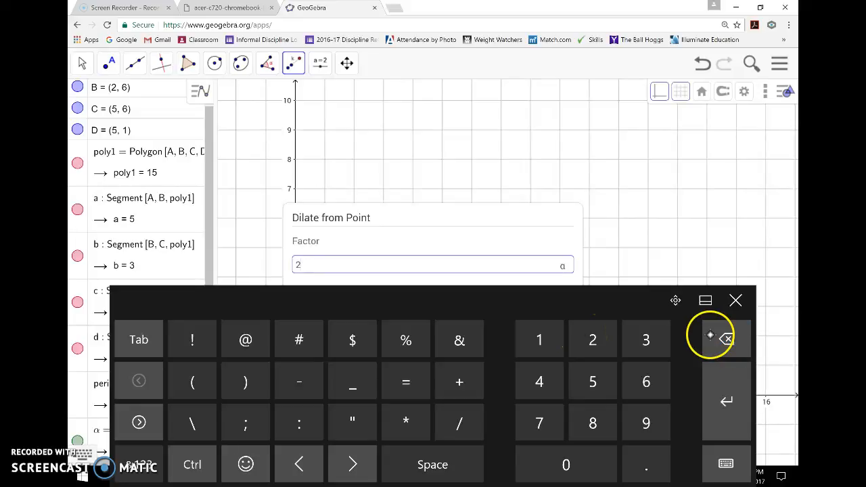
left_click(735, 300)
left_click(519, 295)
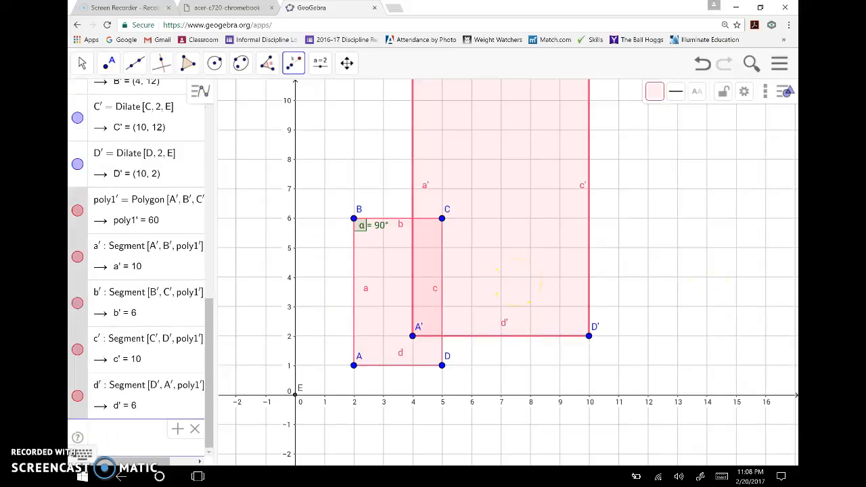
- Examine the vertex coordinates, area and side lengths of the dilated rectangle and compare them with the original
left_click(712, 281)
scroll(712, 281, "down", 3)
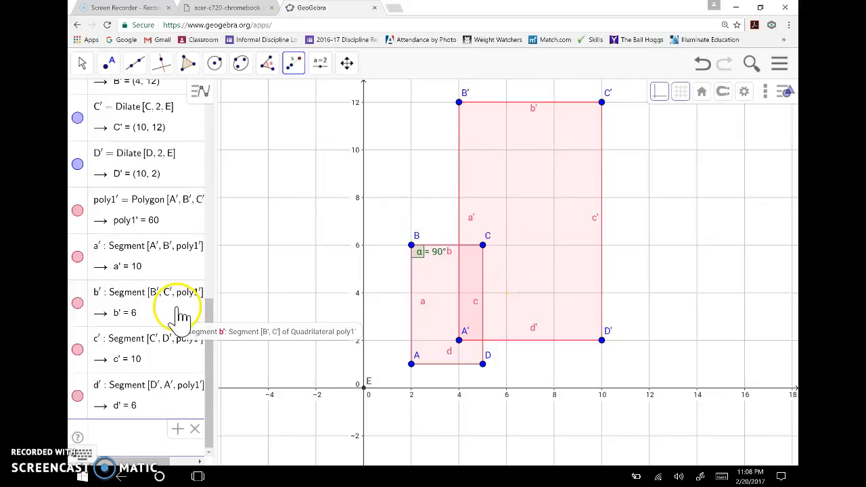
left_click_drag(209, 309, 215, 203)
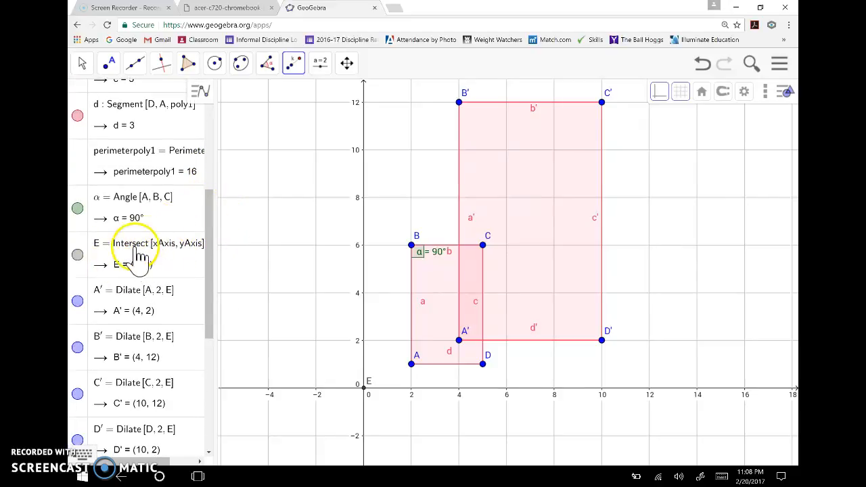
left_click_drag(209, 218, 205, 276)
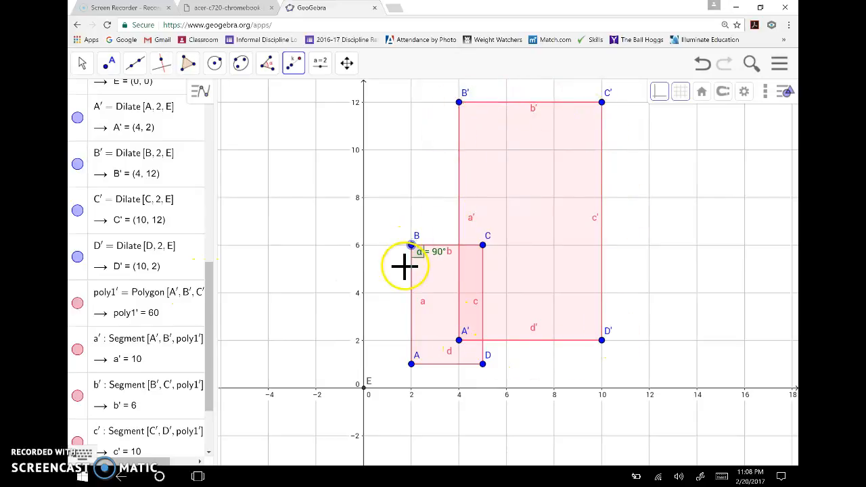
left_click_drag(213, 290, 211, 335)
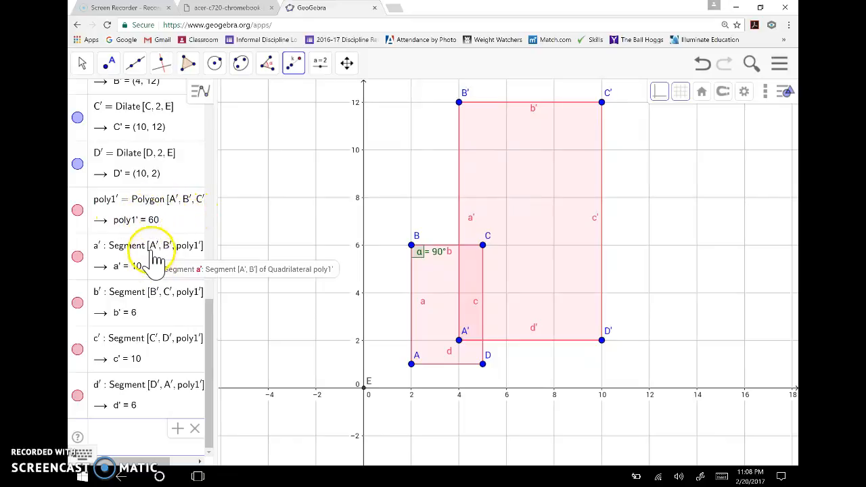
left_click_drag(212, 325, 211, 290)
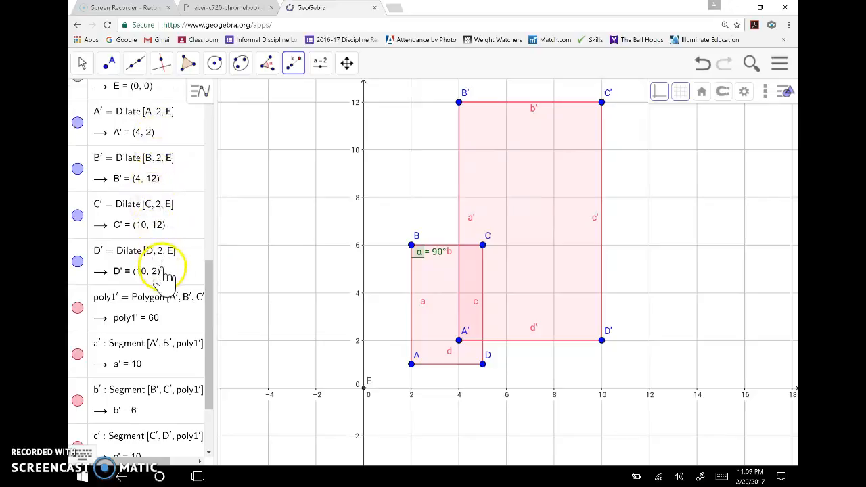
- Apply Dilate from Point to the original rectangle poly1 again, with point E at the origin as the centre
left_click_drag(207, 290, 206, 123)
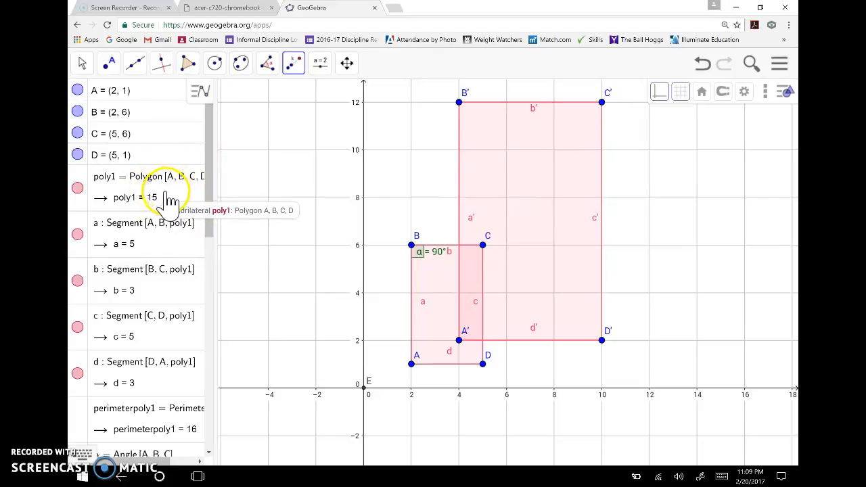
left_click(295, 73)
left_click(328, 233)
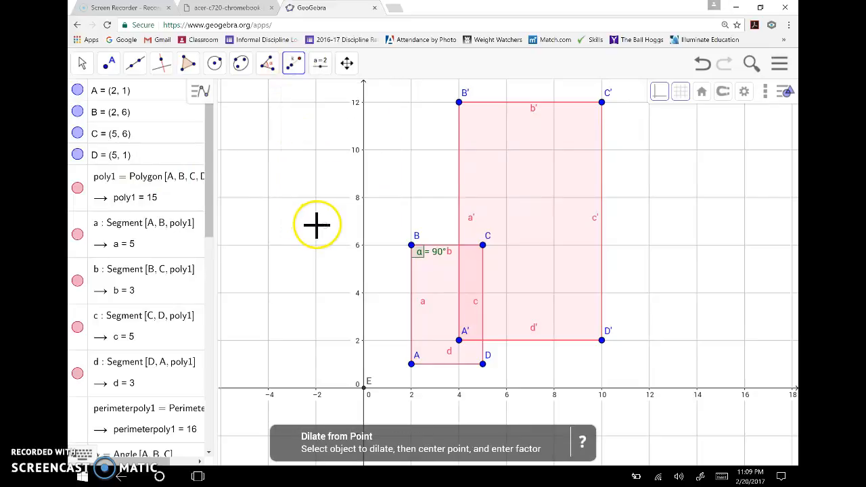
left_click(184, 203)
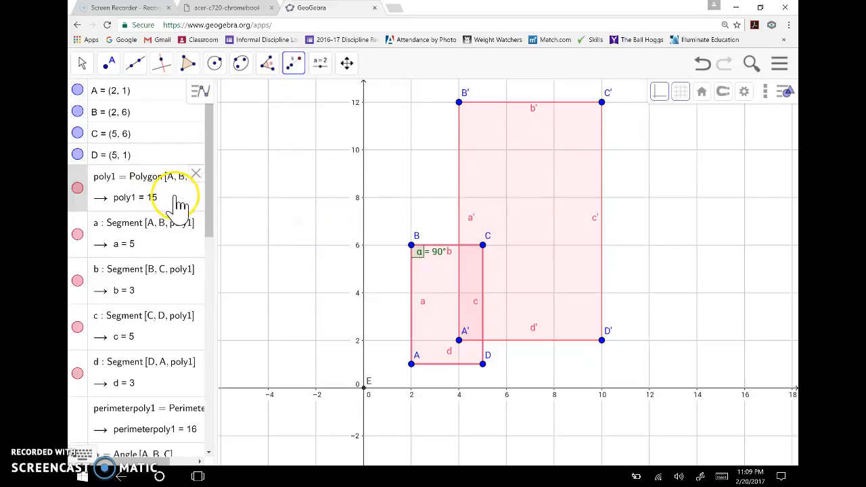
left_click(365, 389)
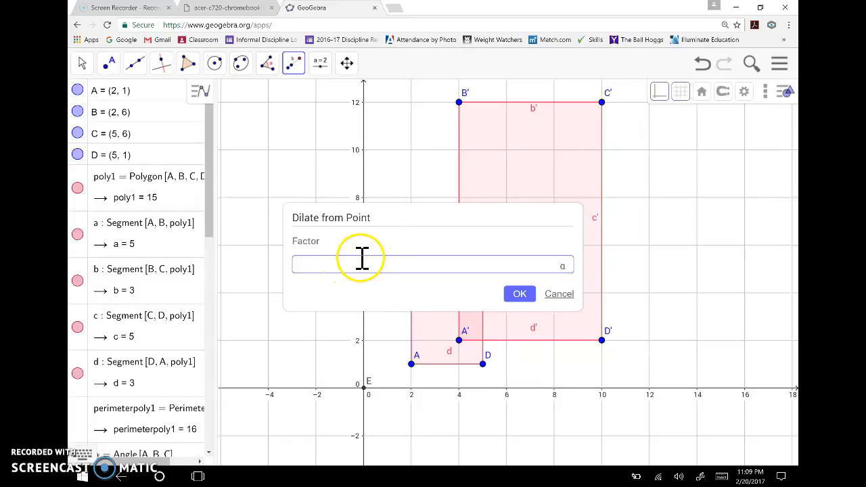
- Set the dilation factor to .5 and create the reduced rectangle
left_click(721, 476)
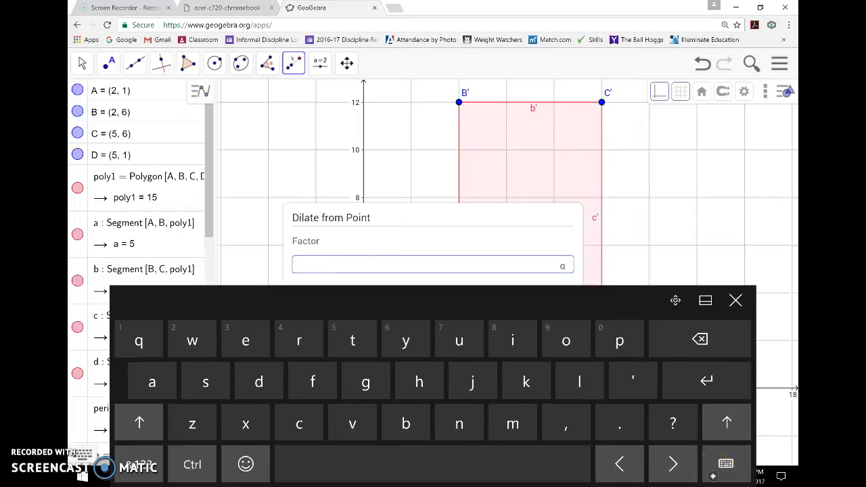
left_click(142, 465)
left_click(646, 465)
left_click(585, 394)
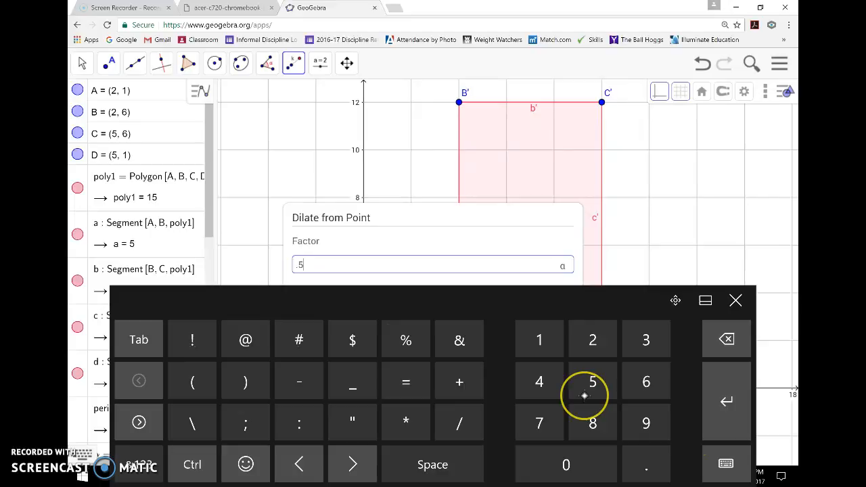
left_click(725, 299)
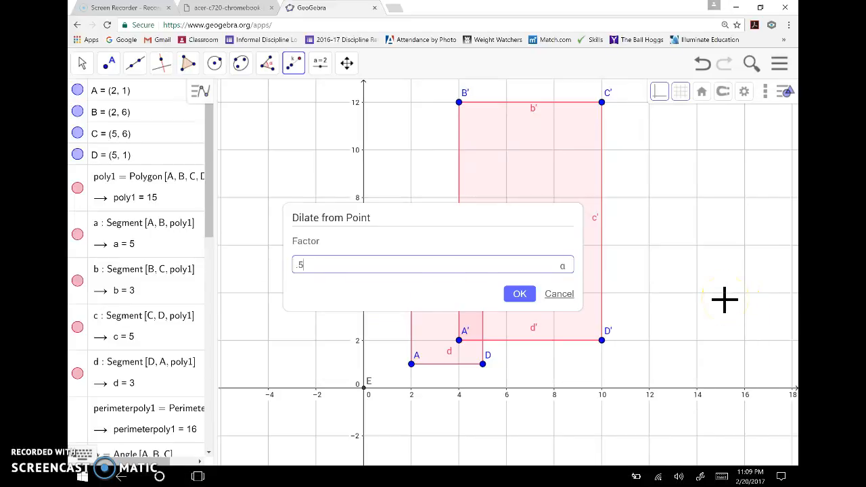
left_click(519, 295)
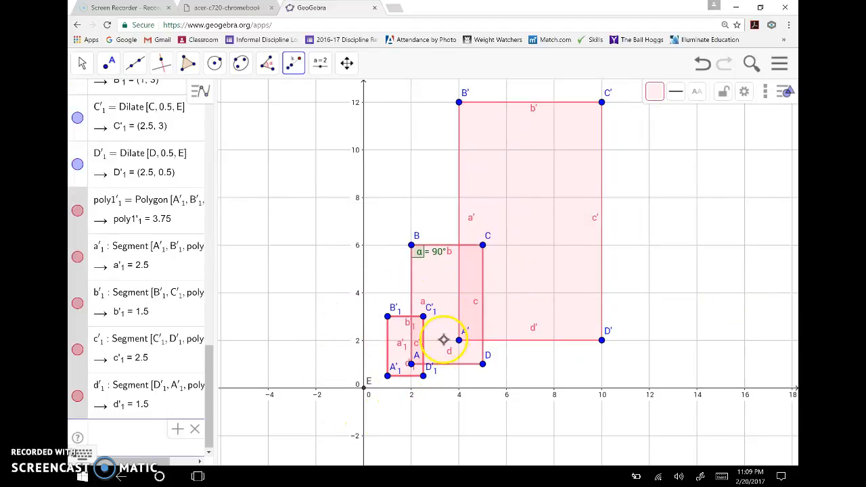
- Examine the vertex coordinates, area and side lengths of the reduced rectangle
left_click_drag(210, 380, 211, 342)
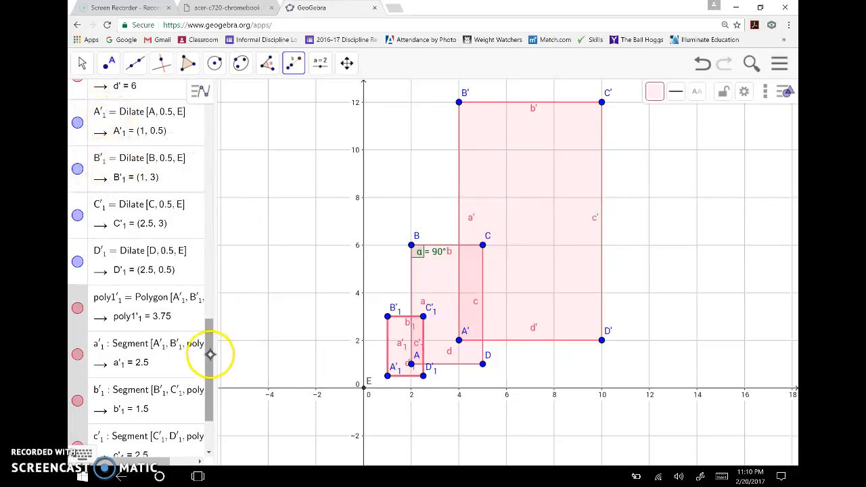
mouse_move(211, 356)
left_mouse_down()
mouse_move(213, 347)
mouse_move(212, 360)
left_mouse_up()
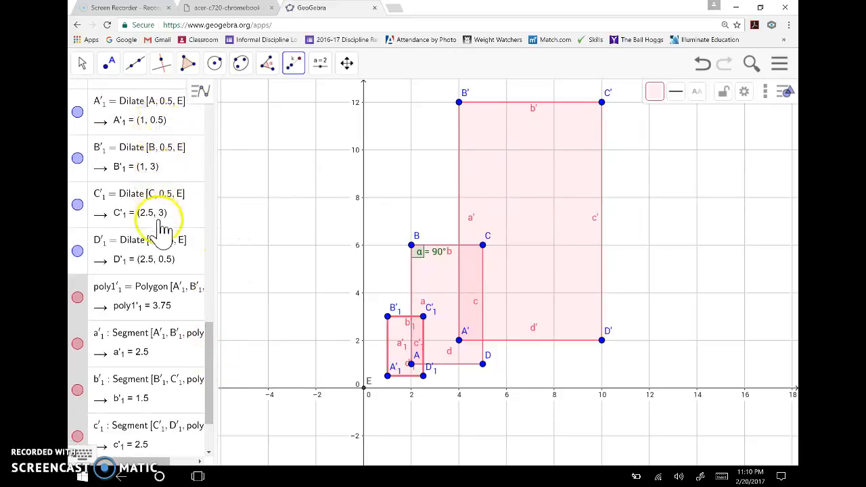
left_click_drag(207, 343, 215, 373)
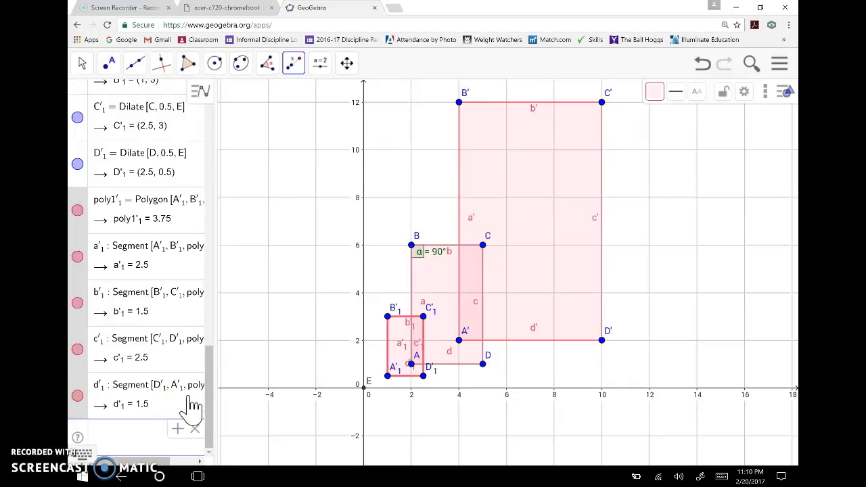
left_click(113, 71)
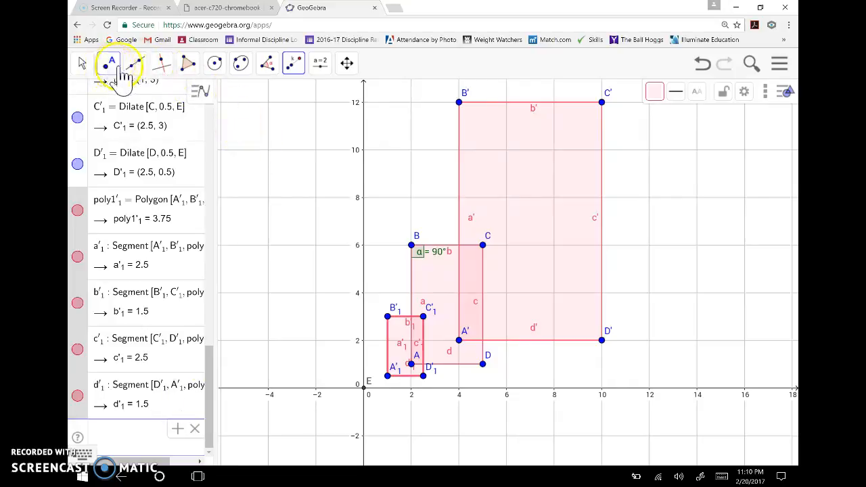
left_click(135, 65)
left_click(139, 68)
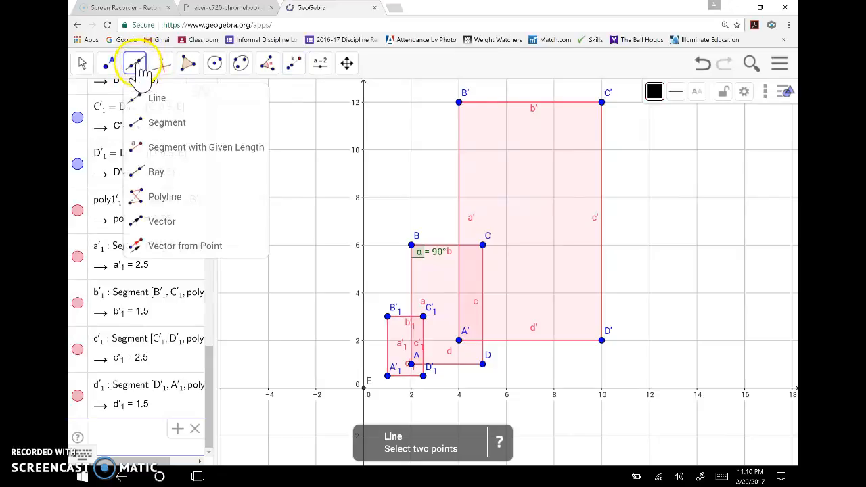
mouse_move(190, 68)
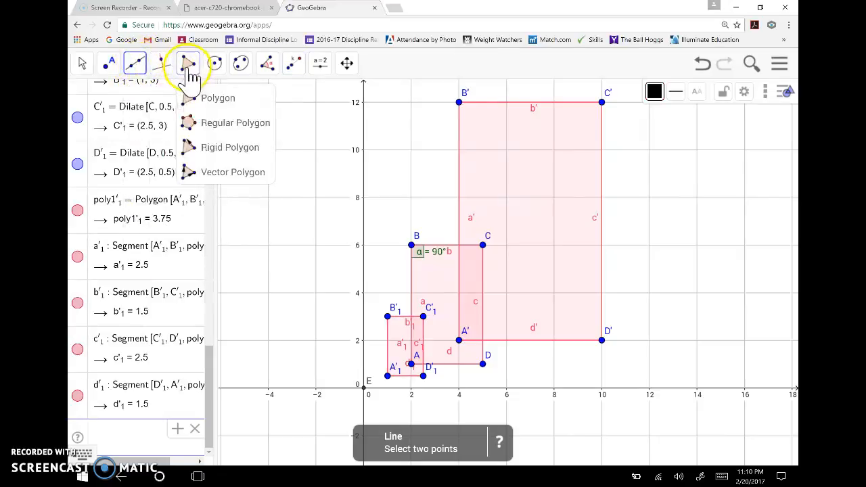
mouse_move(269, 68)
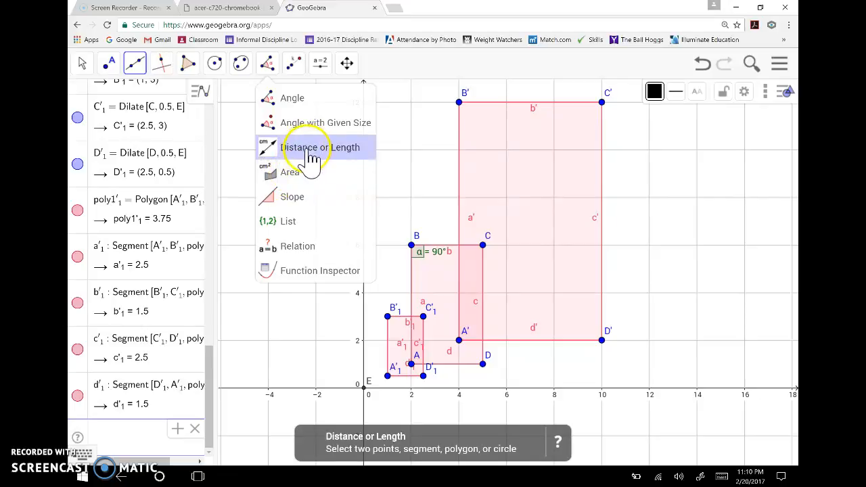
mouse_move(296, 71)
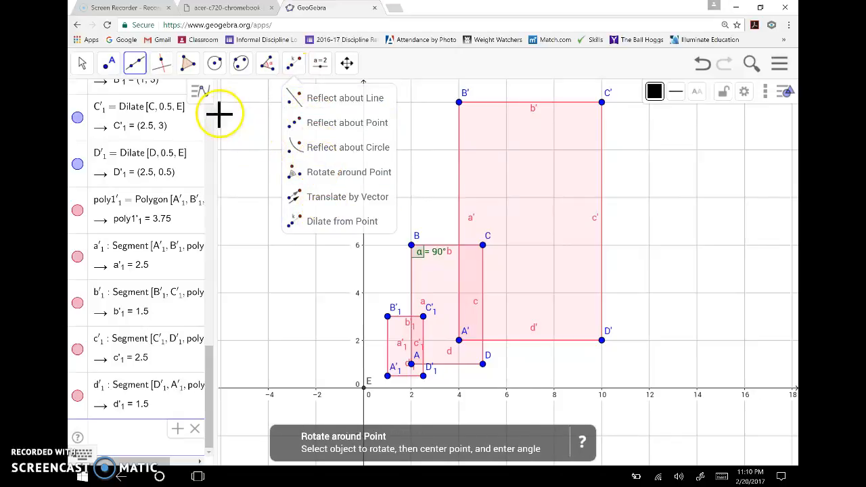
left_click(82, 67)
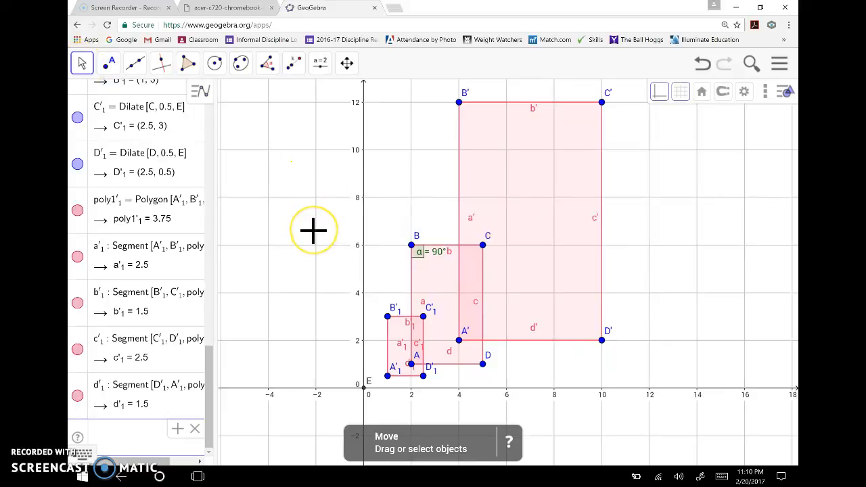